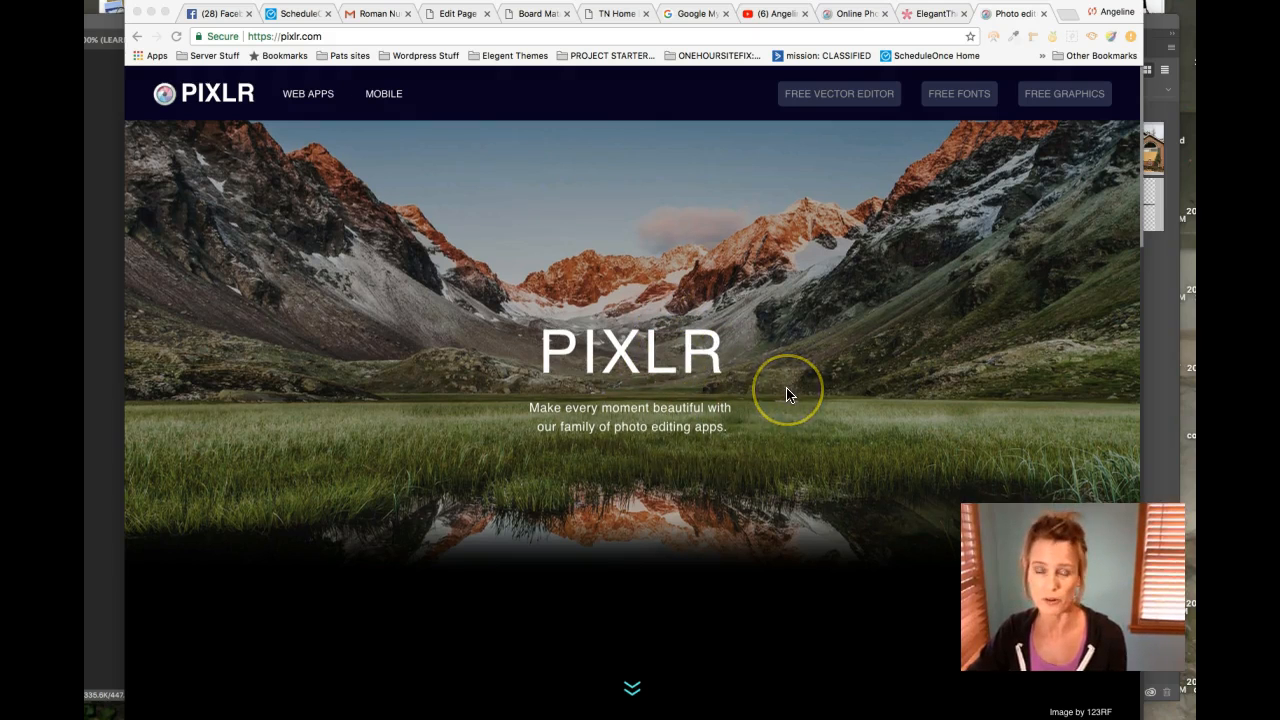
Go from the Pixlr home page to its web apps page and open the Pixlr Editor web app
scroll(841, 348, down, 1)
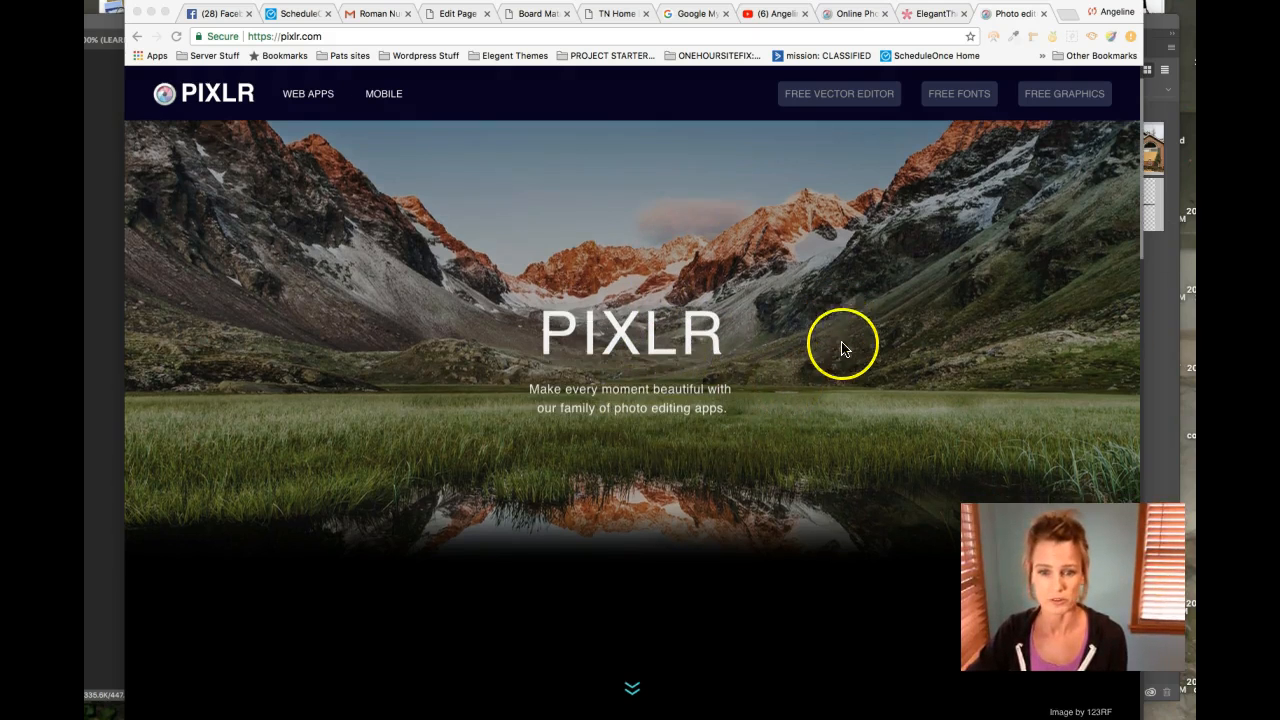
scroll(908, 370, down, 3)
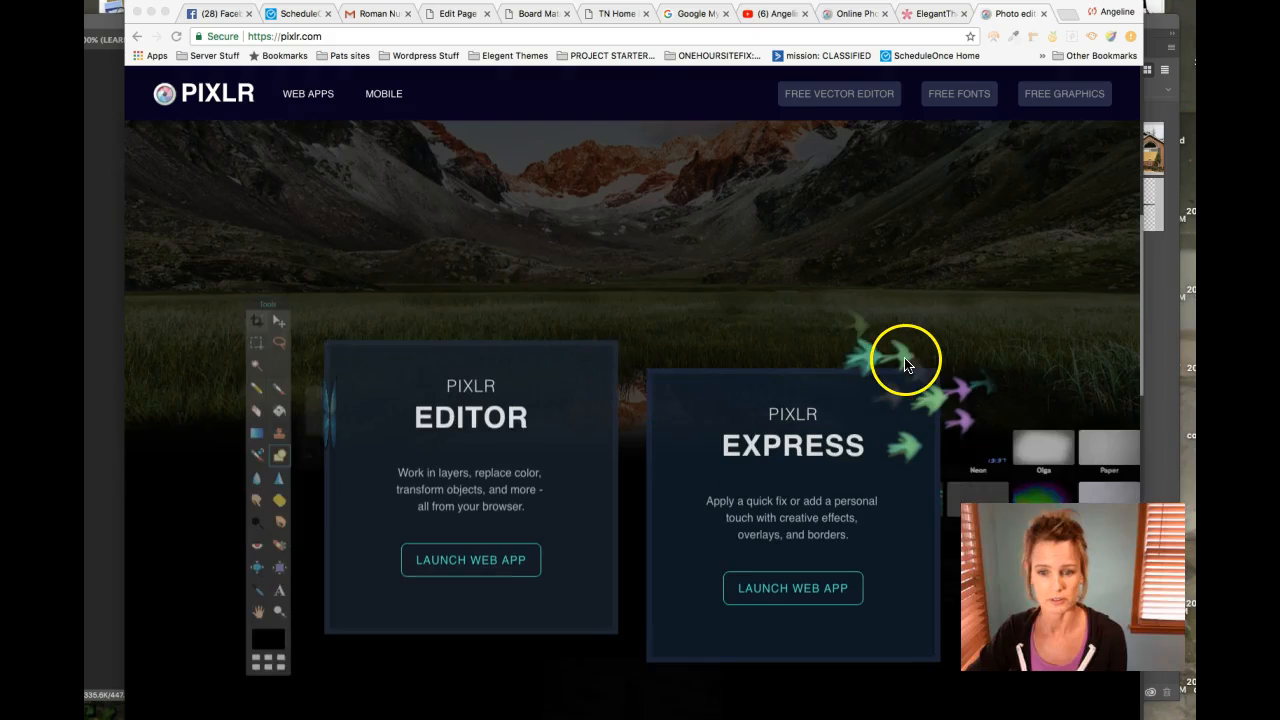
scroll(905, 365, down, 5)
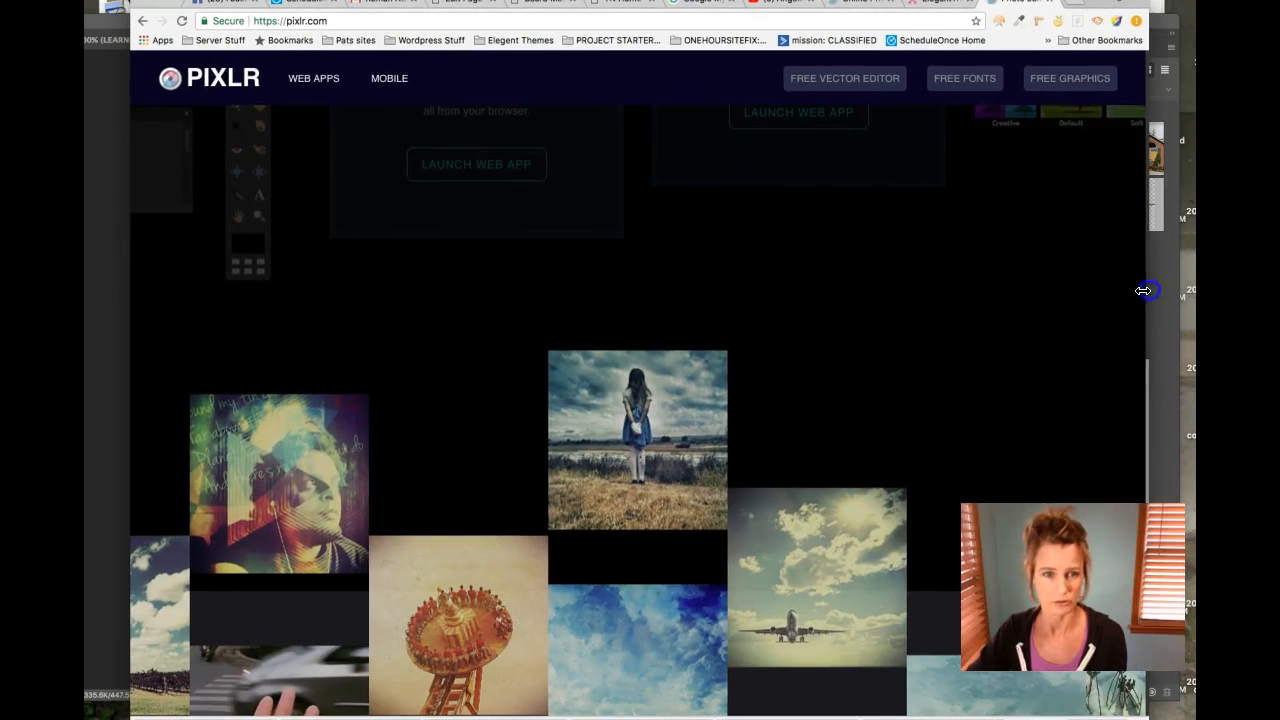
click(566, 166)
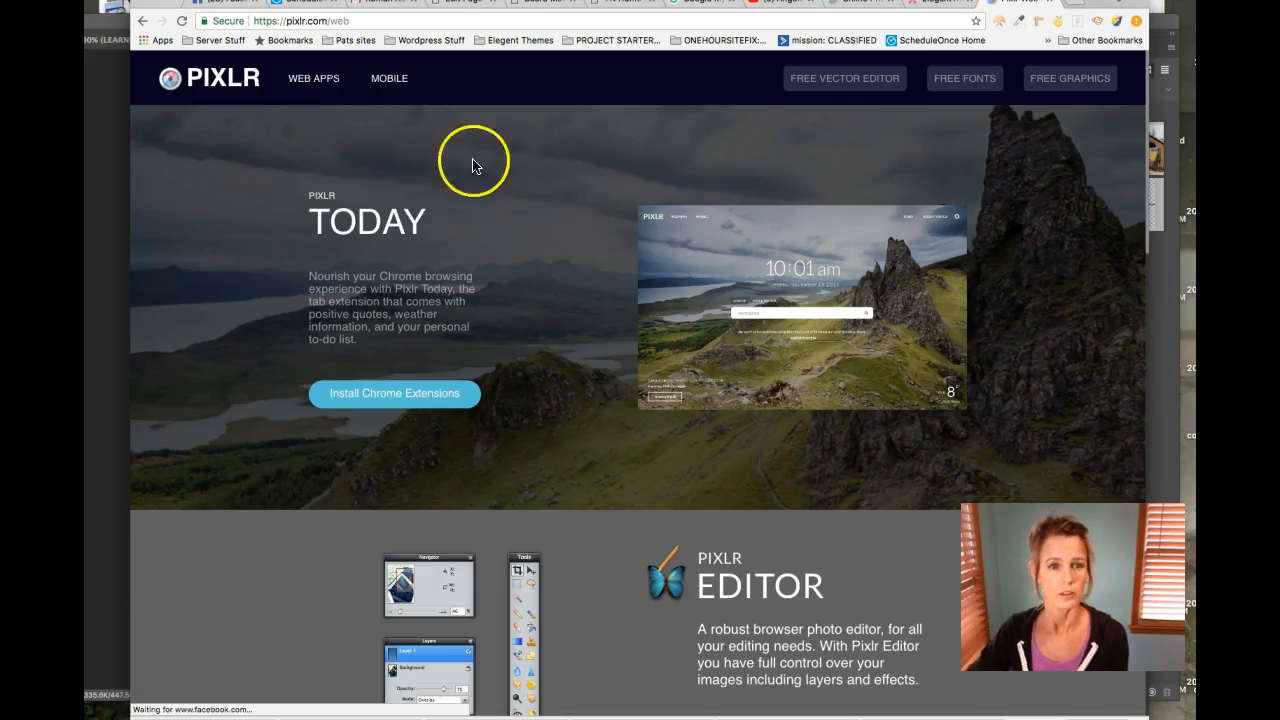
scroll(805, 551, down, 5)
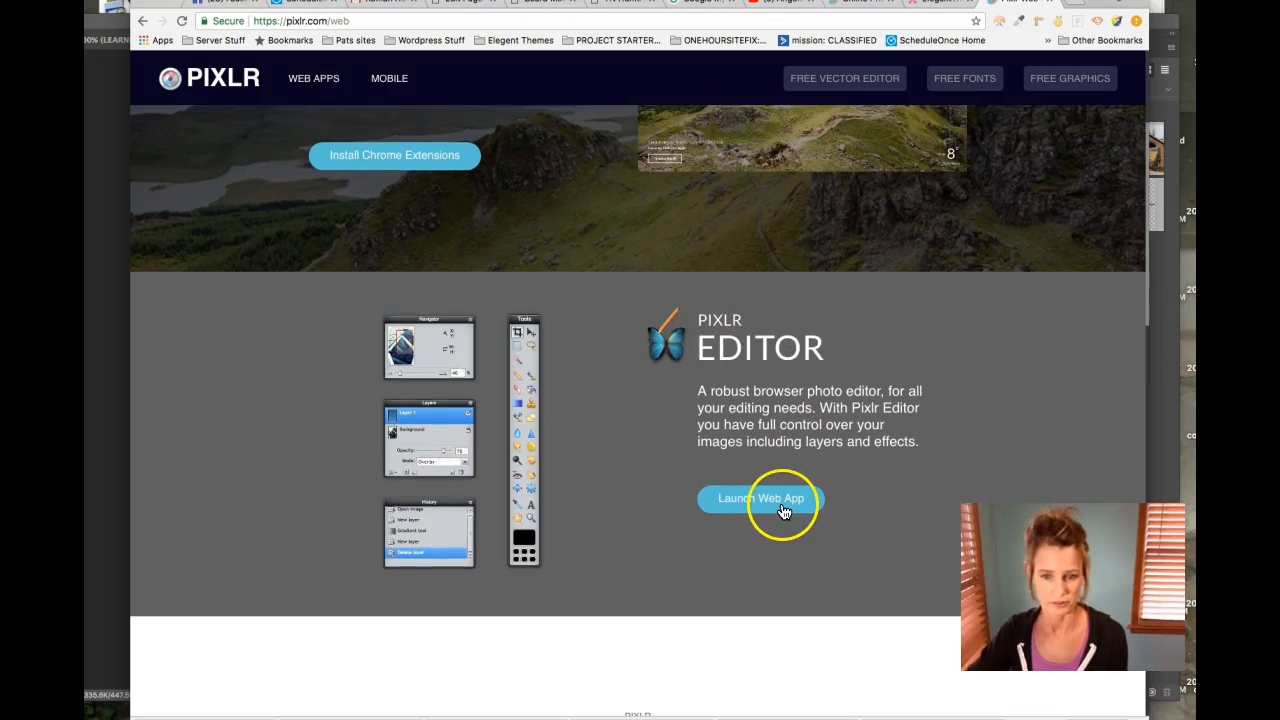
click(784, 511)
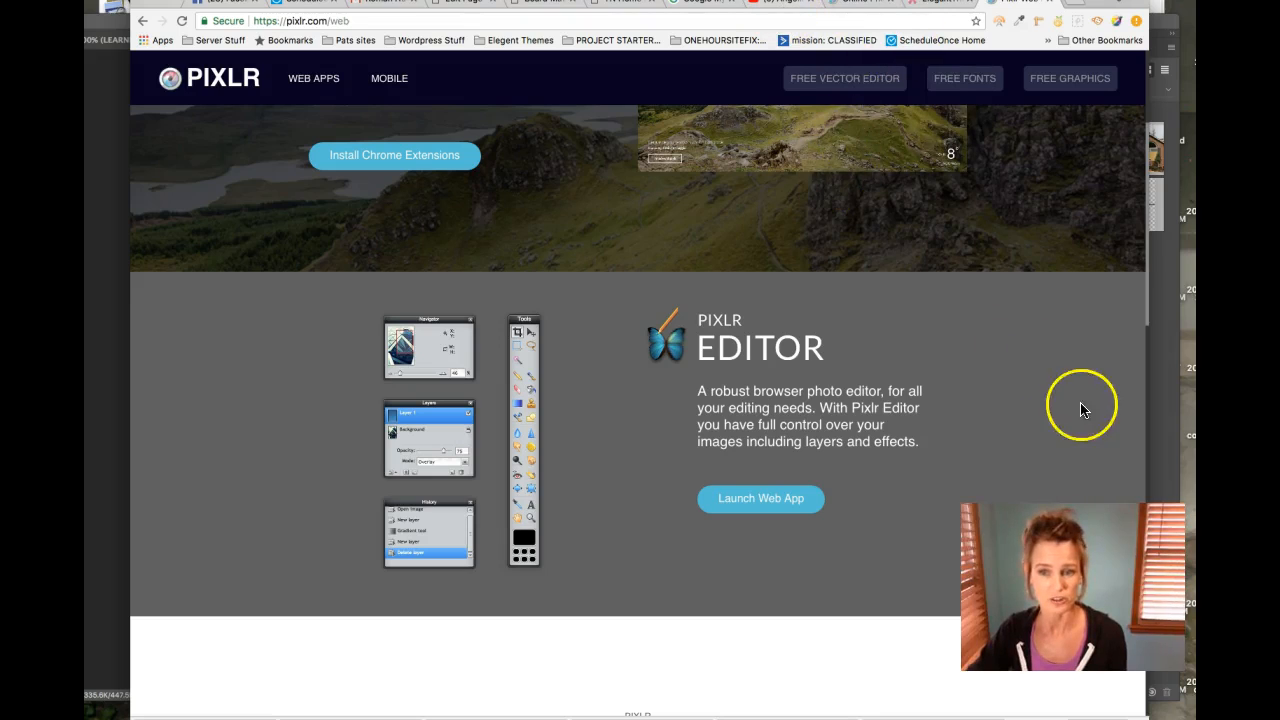
click(841, 10)
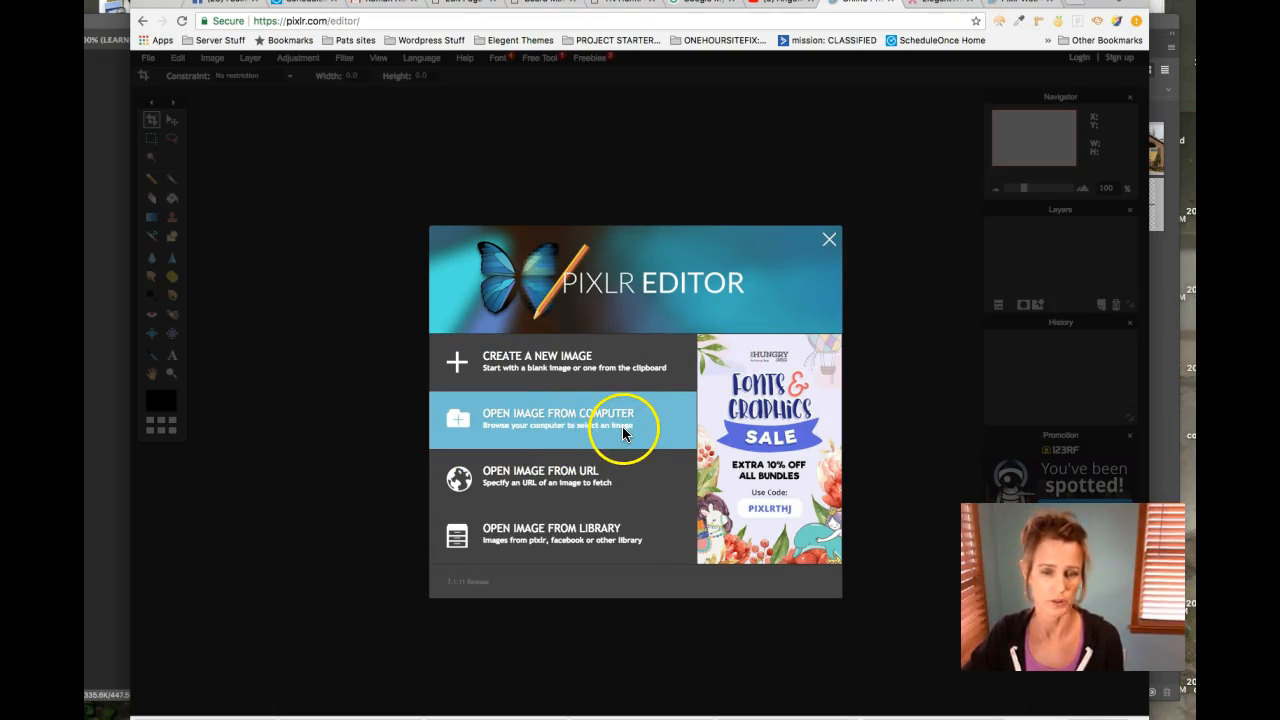
Start opening an image from the computer and show the Desktop folder's files as thumbnails
click(576, 418)
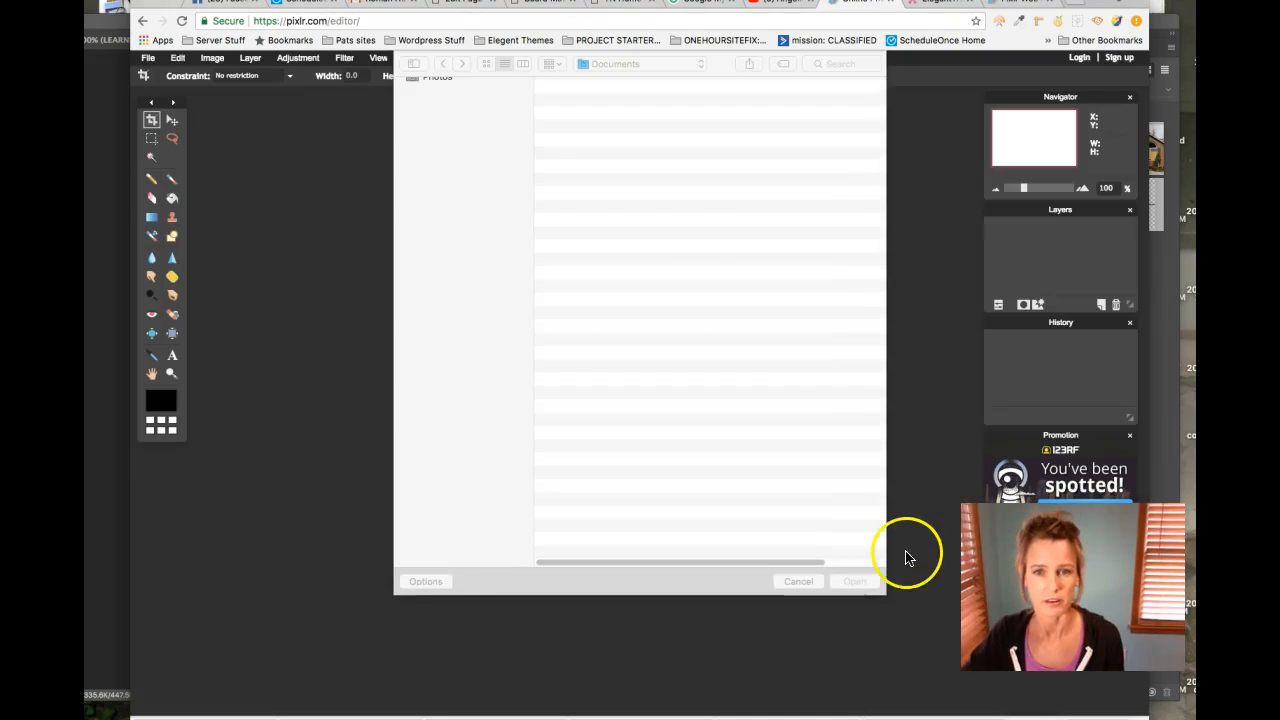
key(super+shift+d)
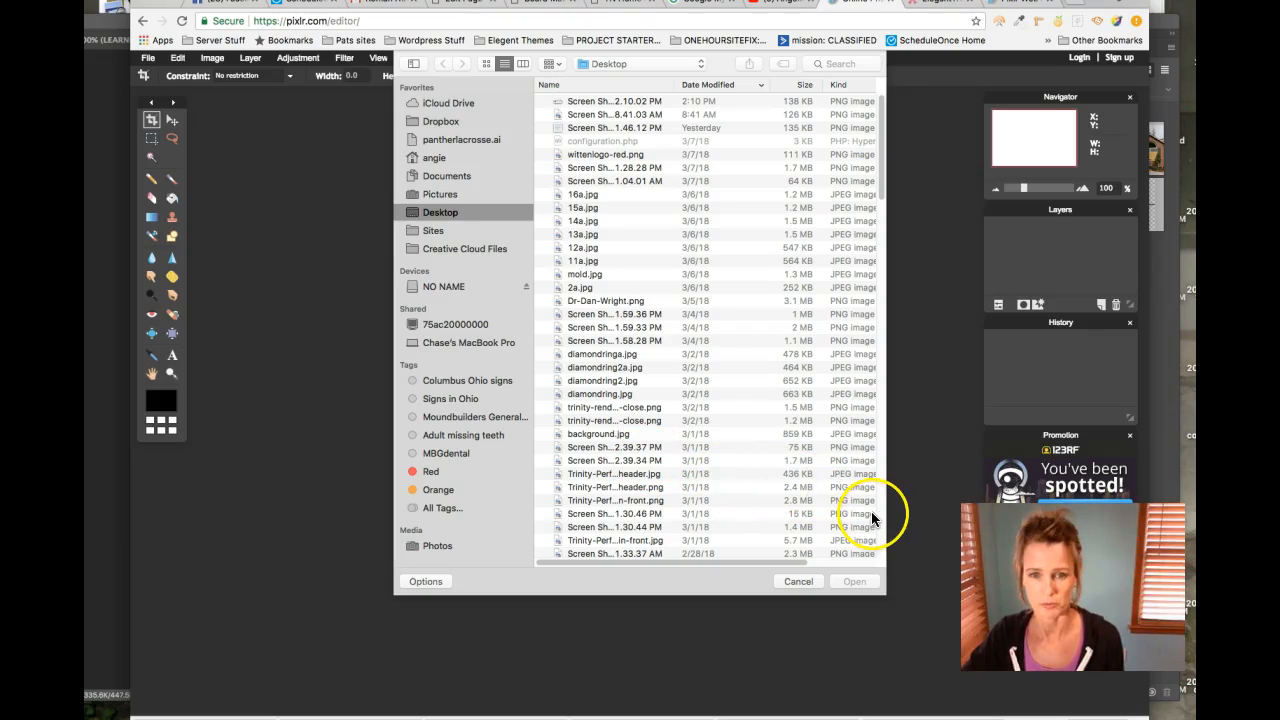
click(486, 63)
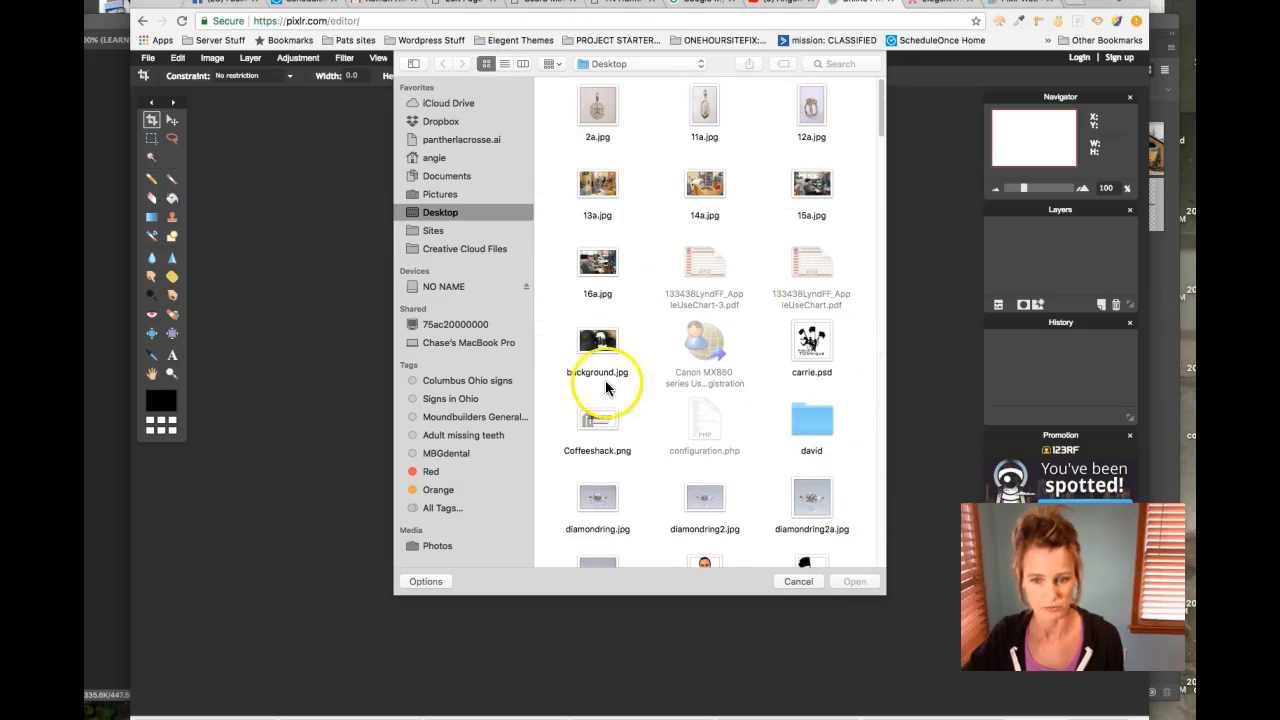
Look through the Desktop images and open the pendant photo 2a.jpg
scroll(824, 540, down, 1)
scroll(824, 540, down, 10)
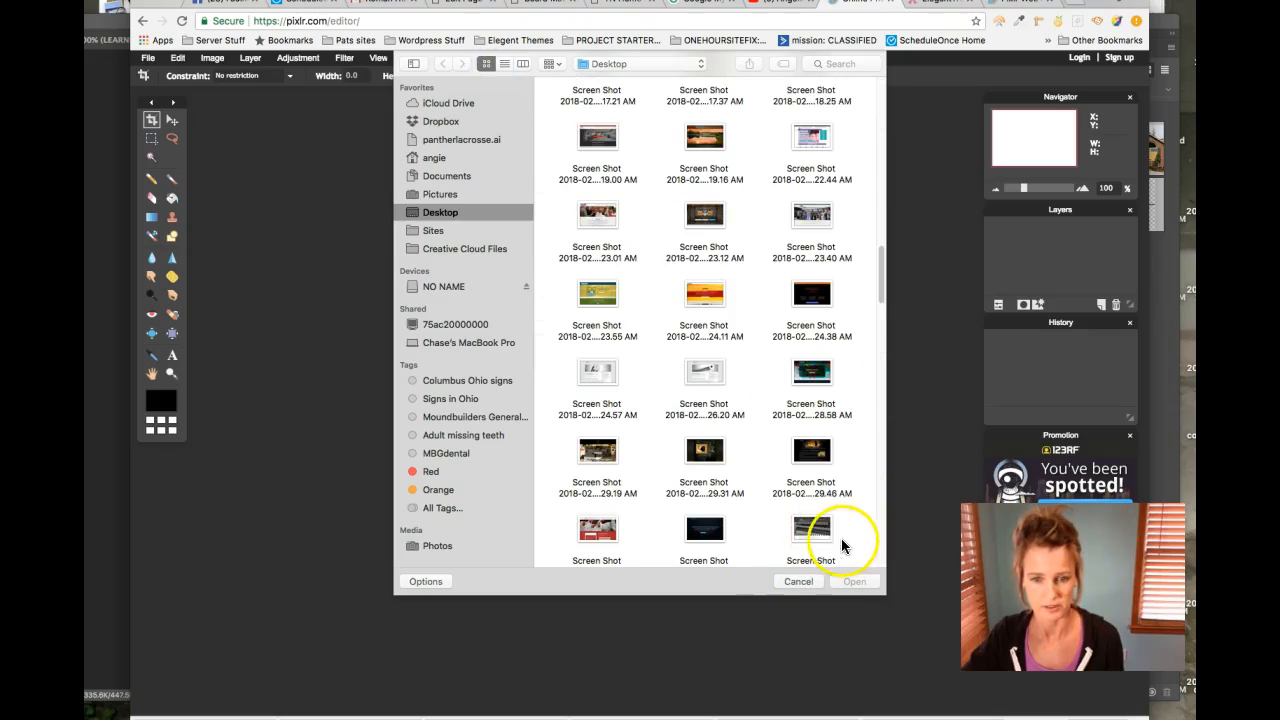
scroll(808, 449, down, 5)
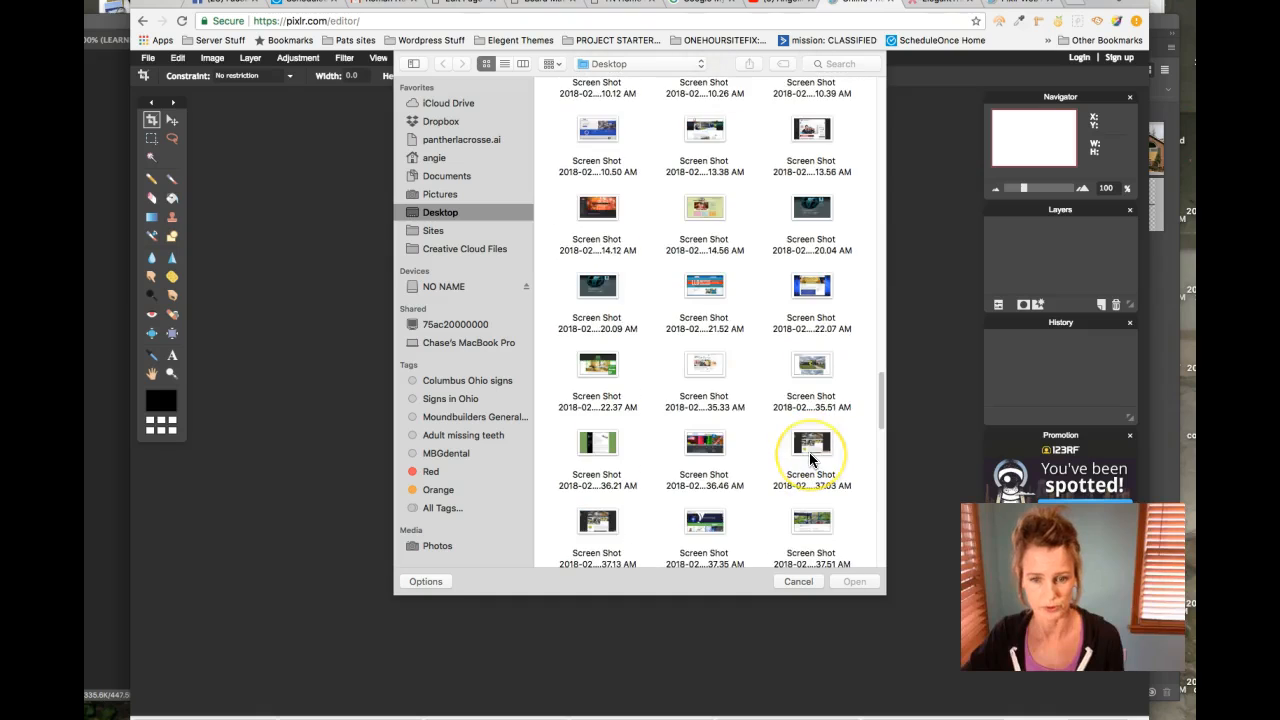
scroll(810, 458, down, 10)
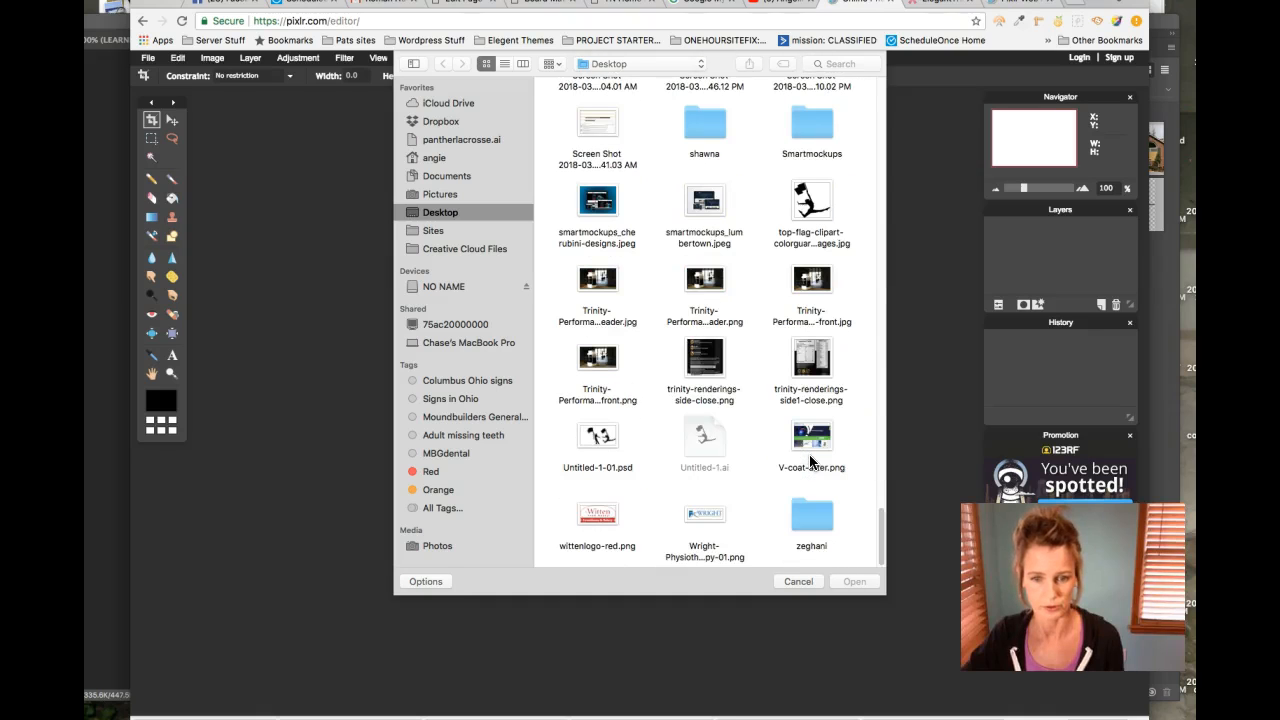
scroll(812, 462, up, 5)
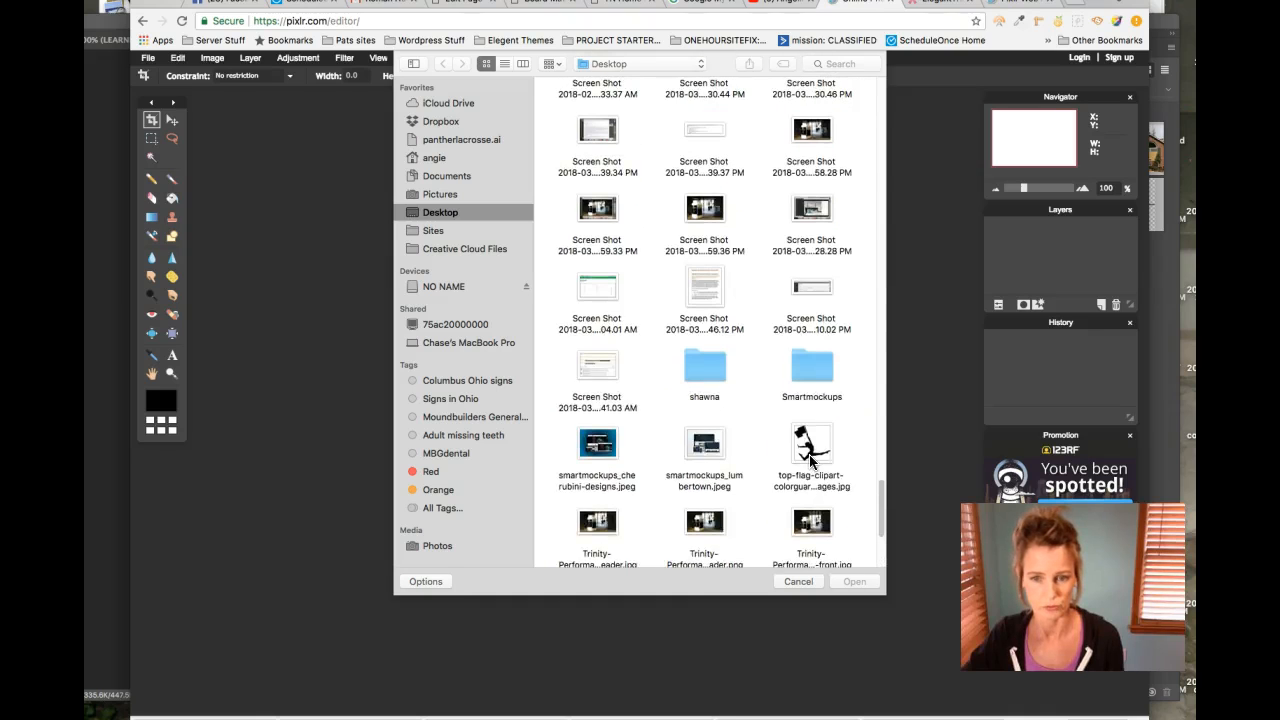
scroll(751, 414, up, 10)
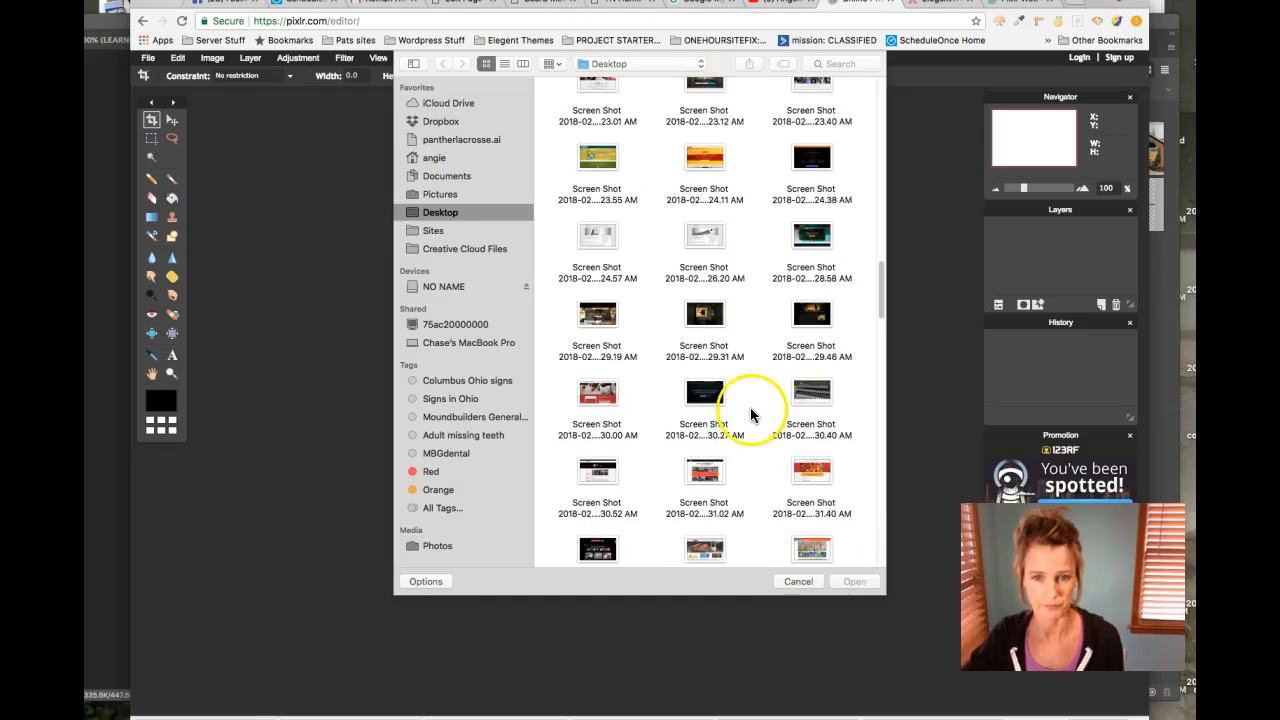
scroll(775, 440, up, 10)
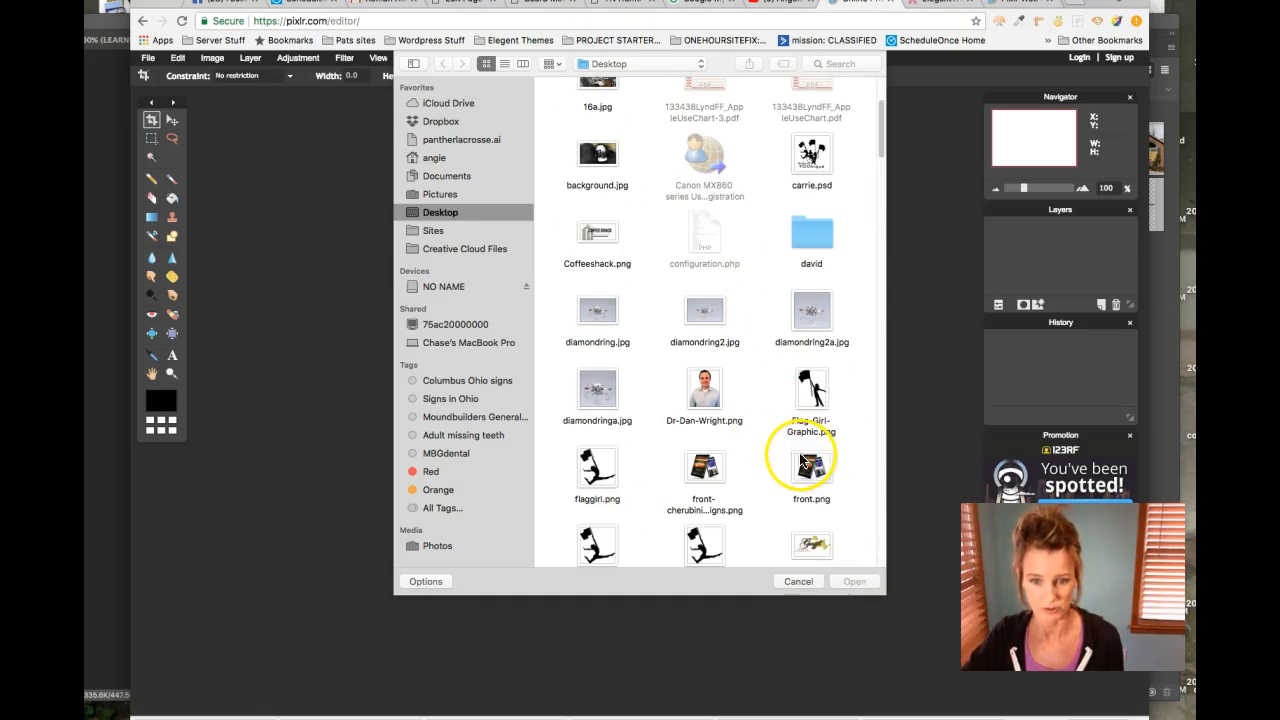
scroll(830, 457, up, 2)
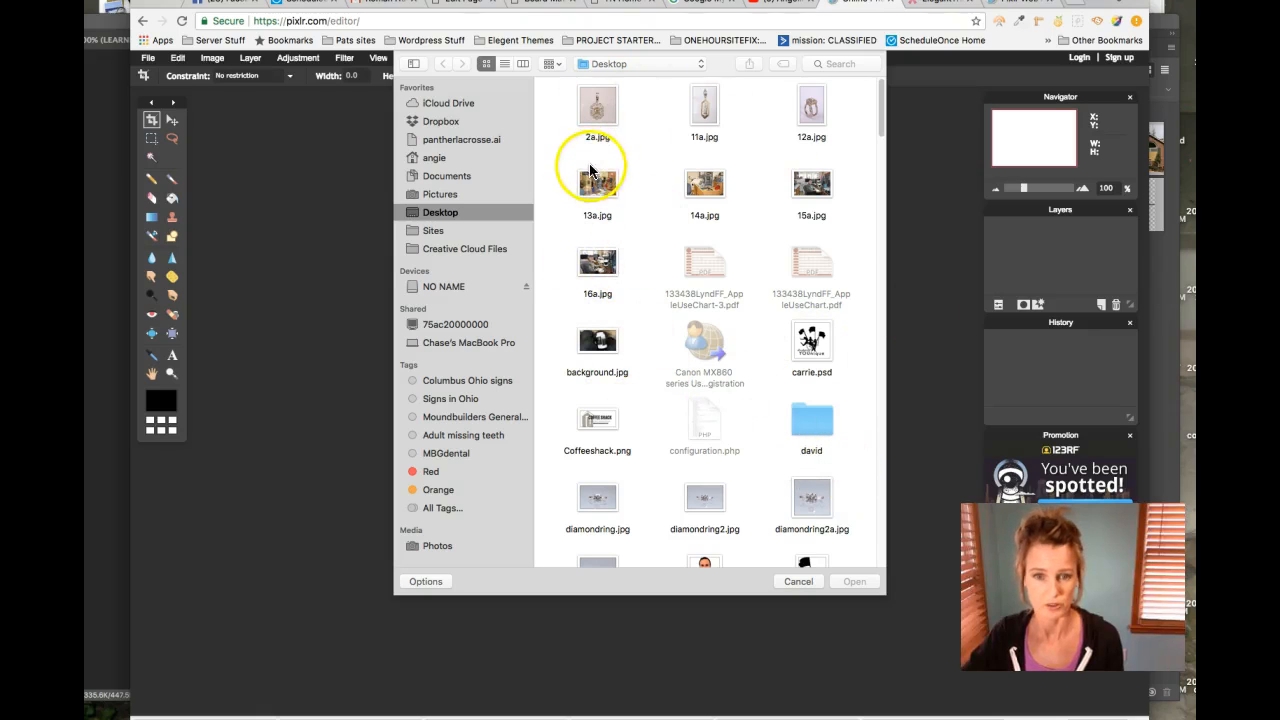
click(602, 112)
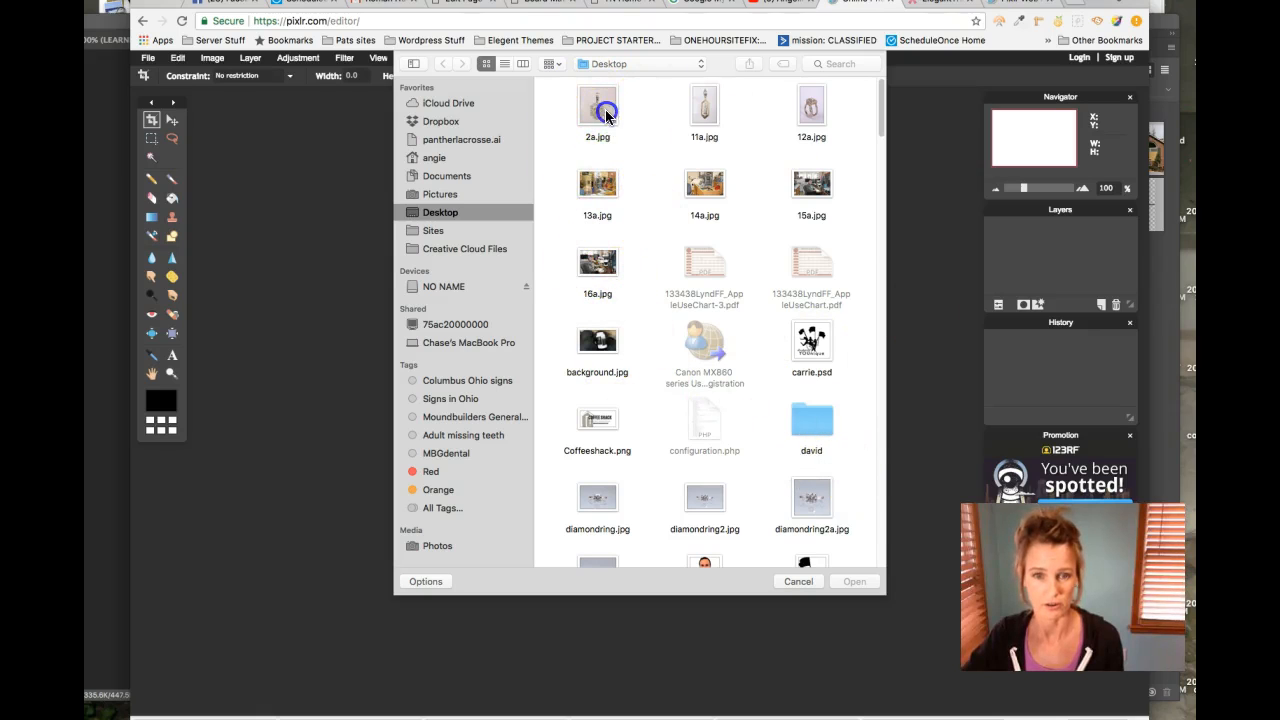
click(866, 590)
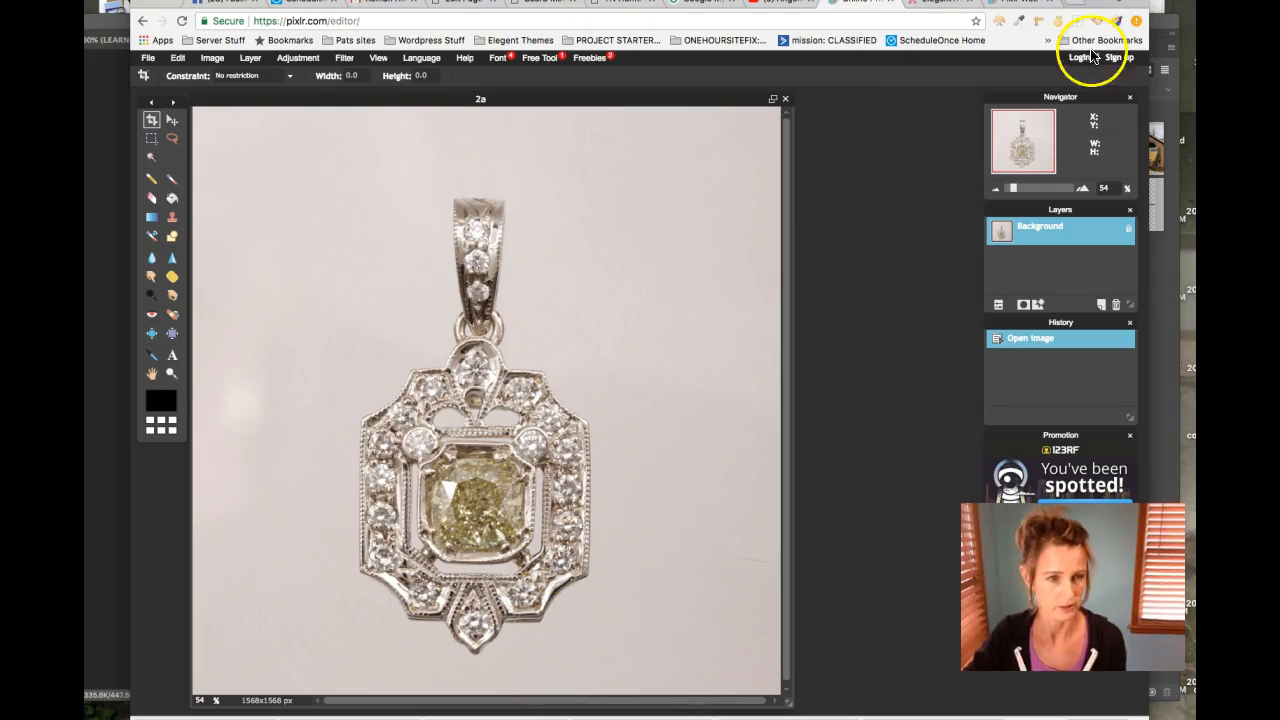
Reduce the canvas size of the pendant photo to 640 × 640 pixels, anchored at the centre
click(213, 60)
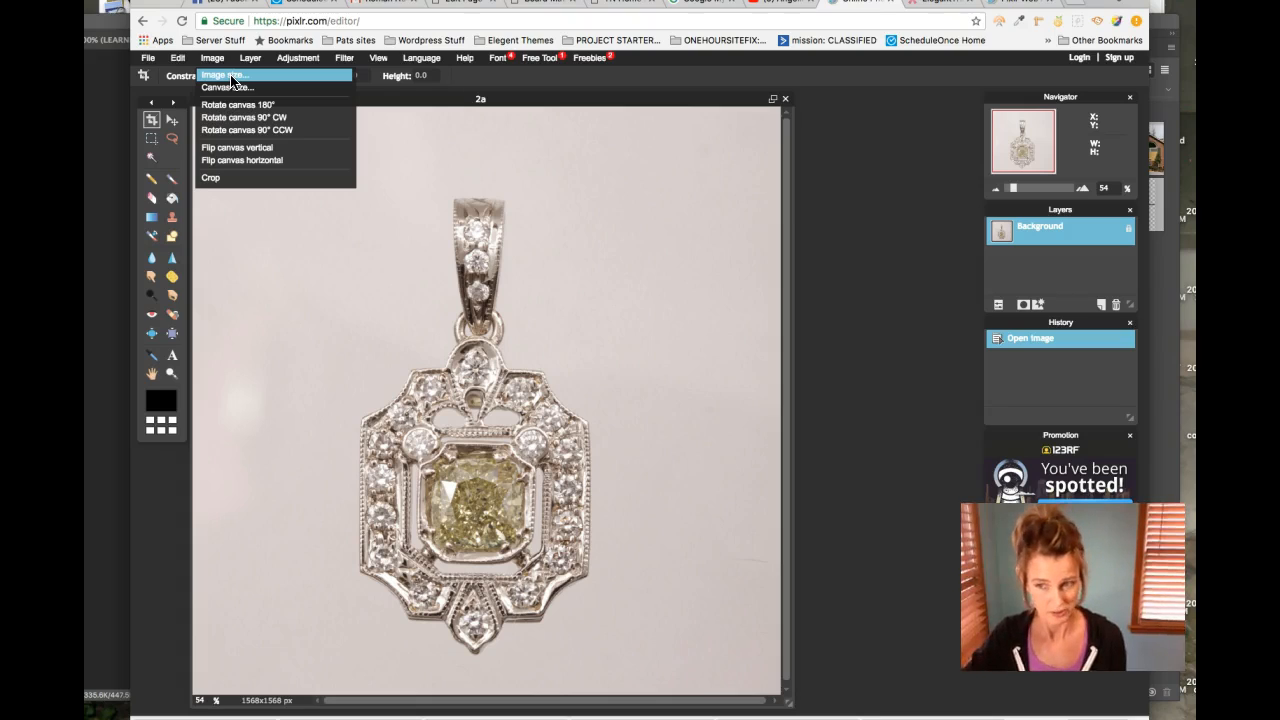
click(229, 78)
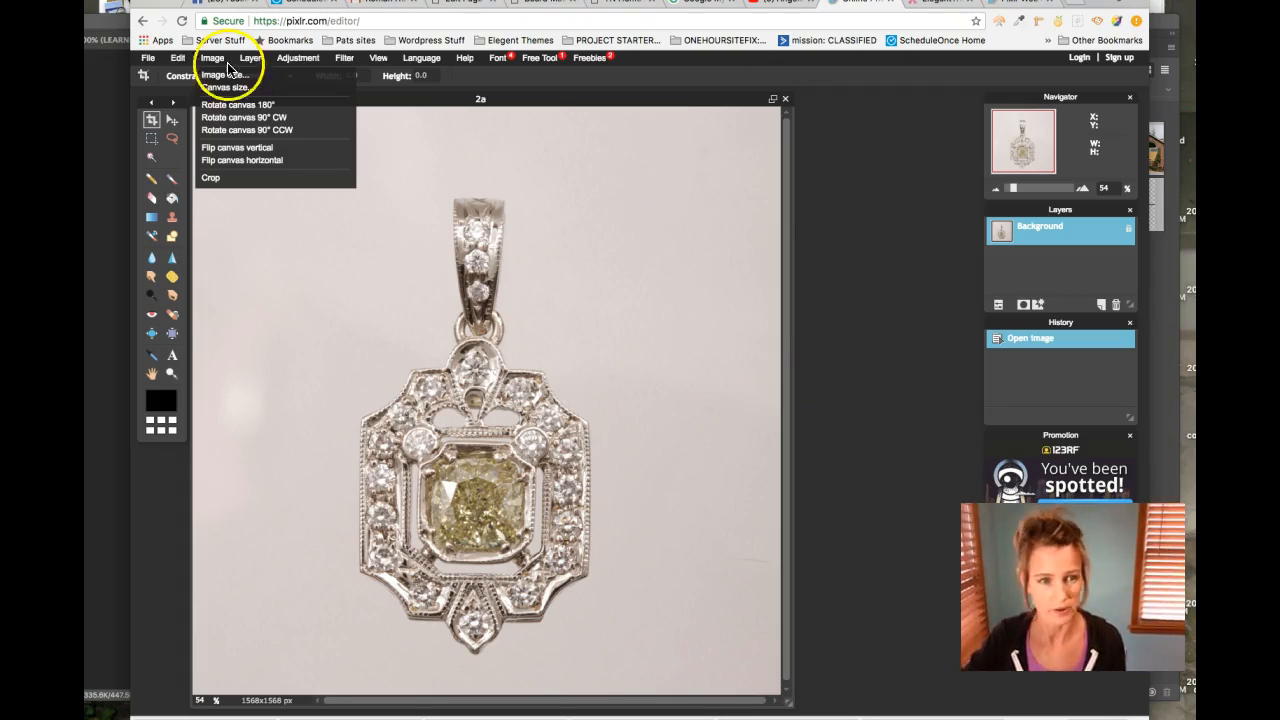
click(234, 88)
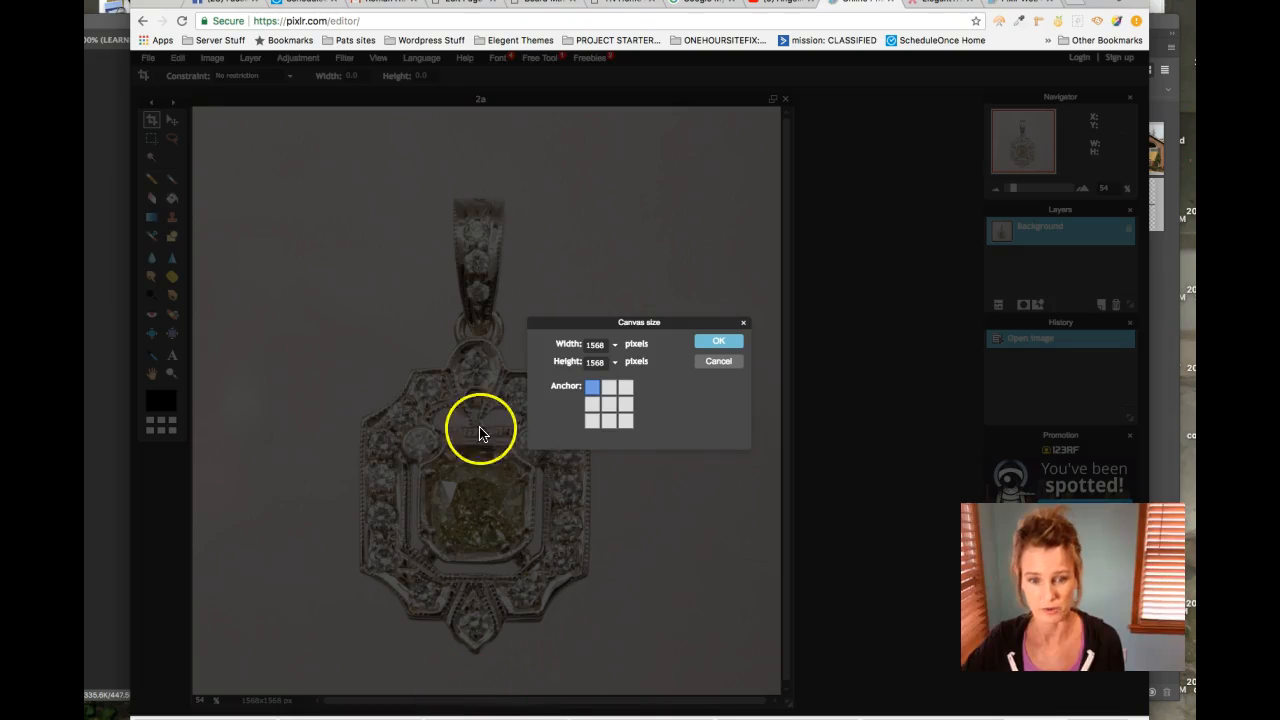
click(606, 405)
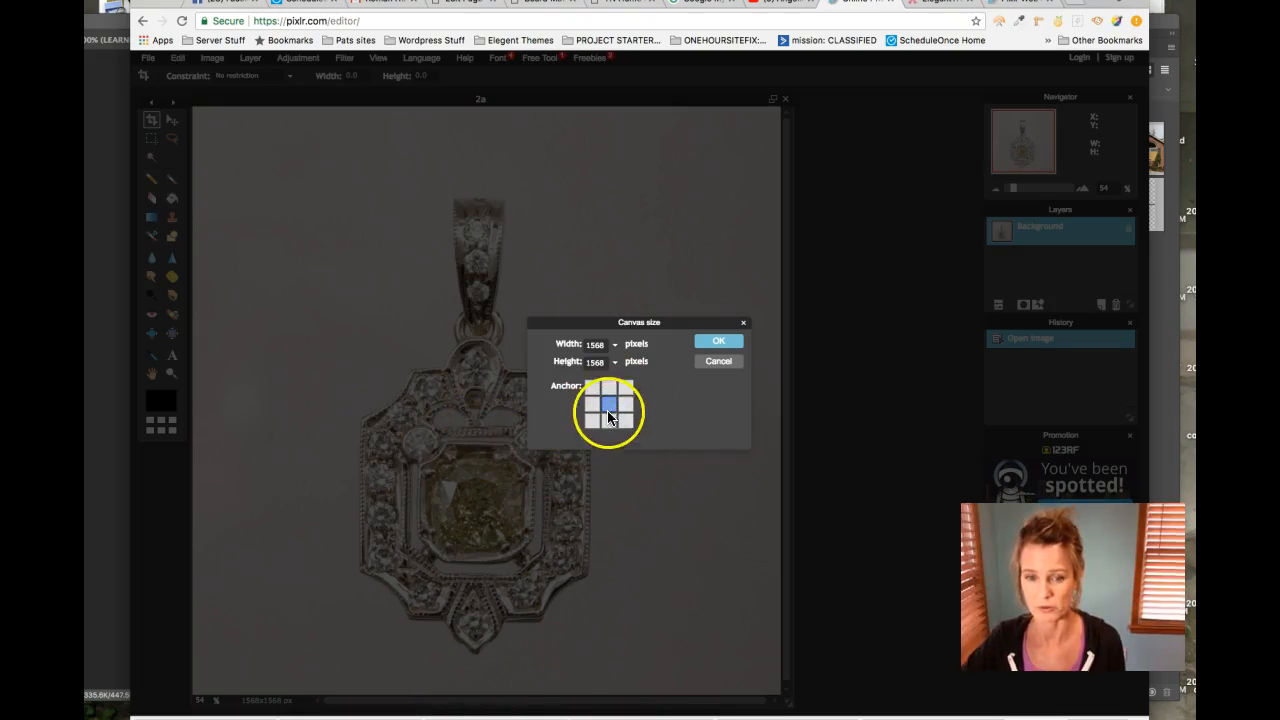
click(597, 344)
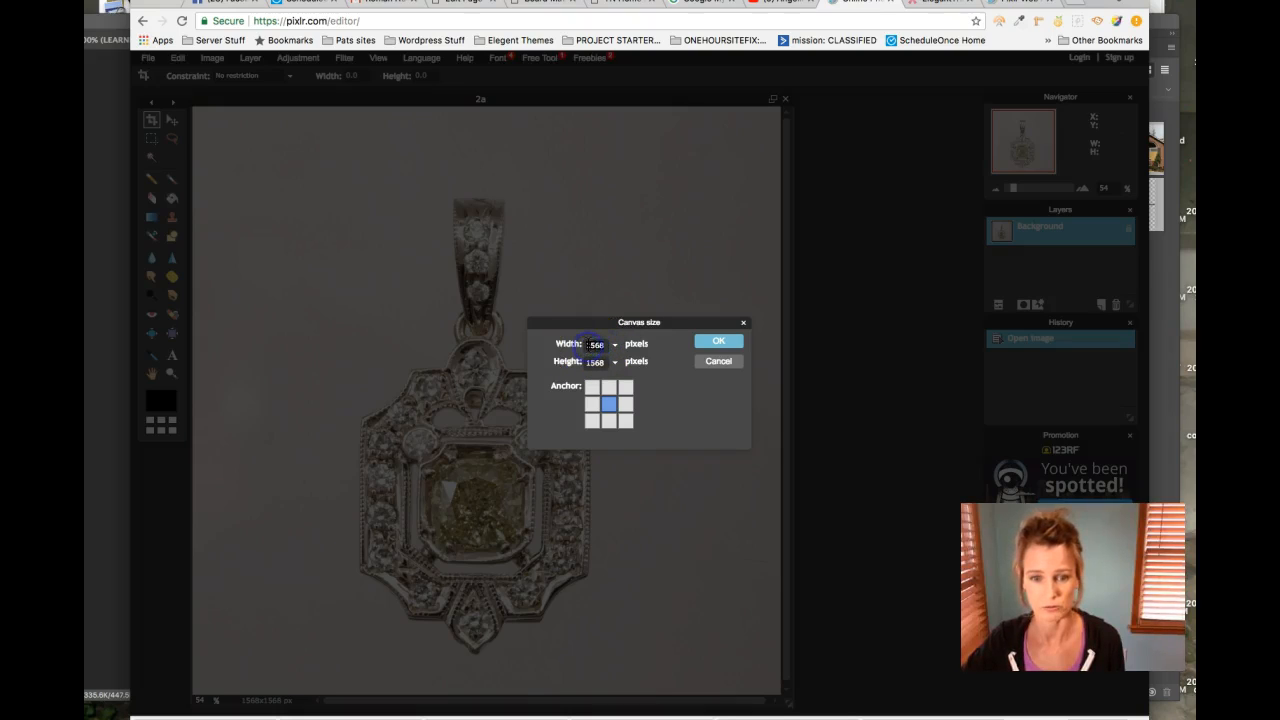
click(614, 344)
drag(576, 369, 559, 368)
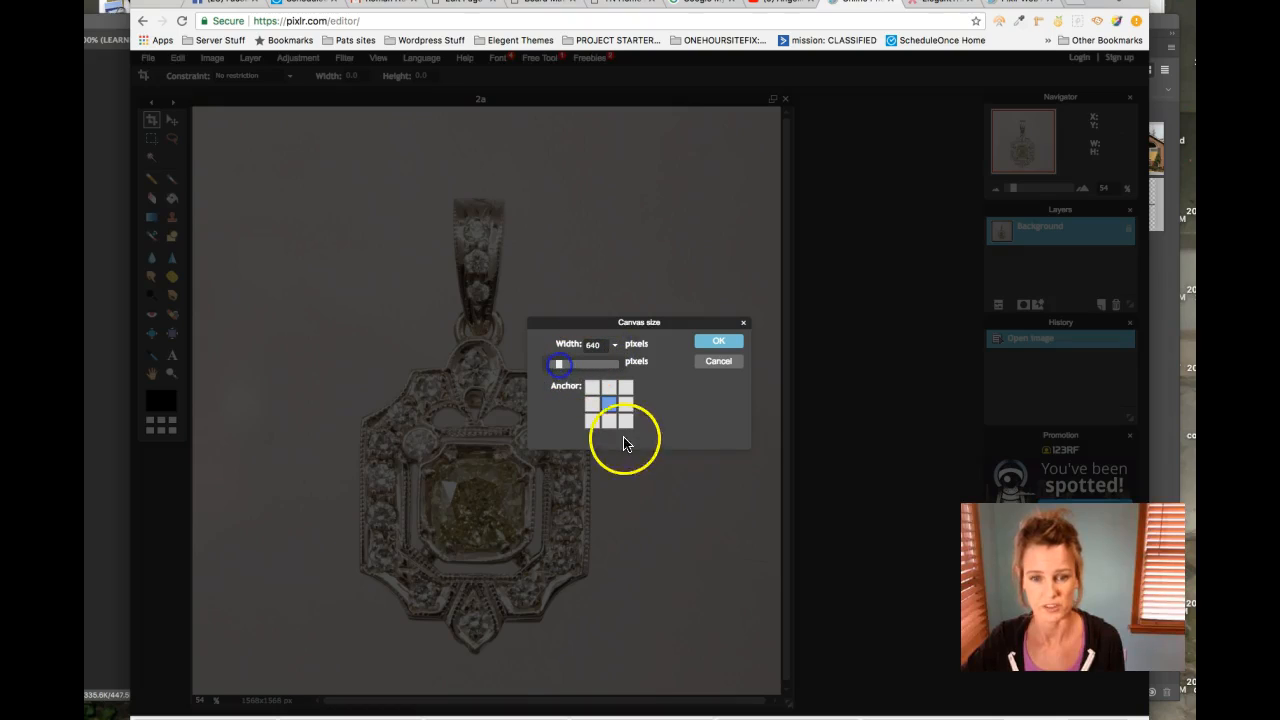
click(666, 368)
click(614, 361)
drag(567, 386, 562, 388)
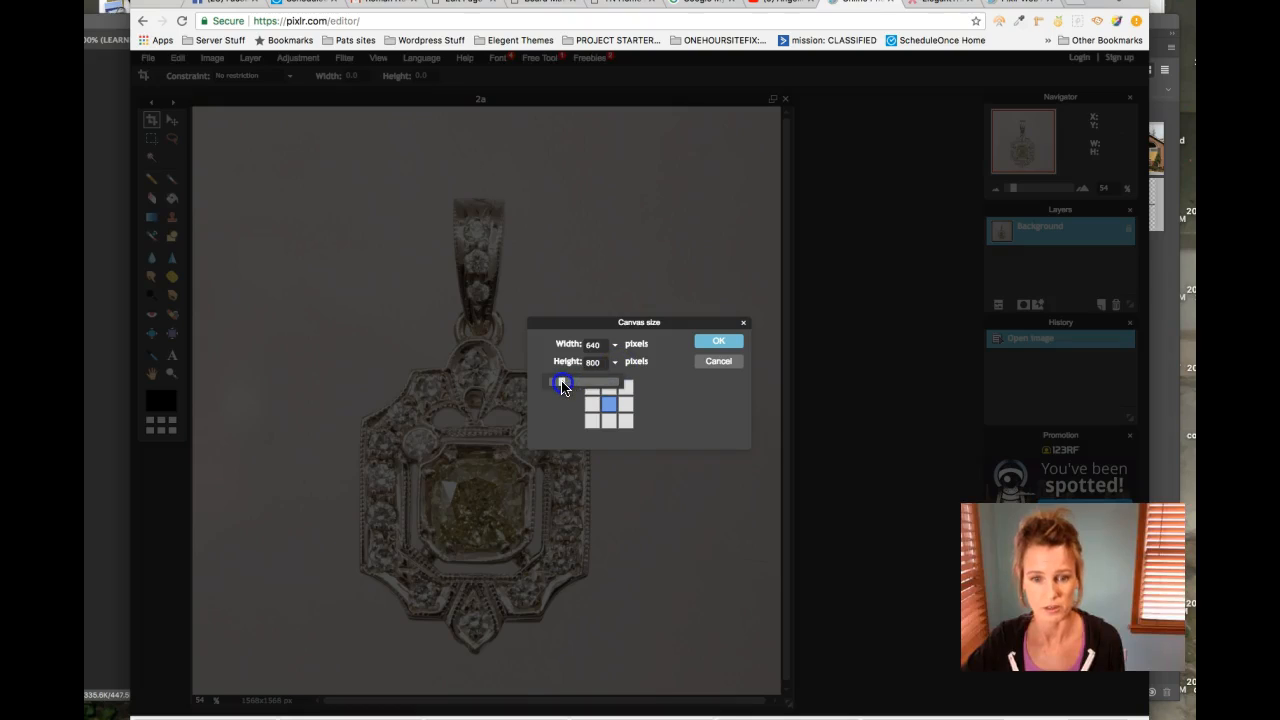
click(688, 418)
click(721, 343)
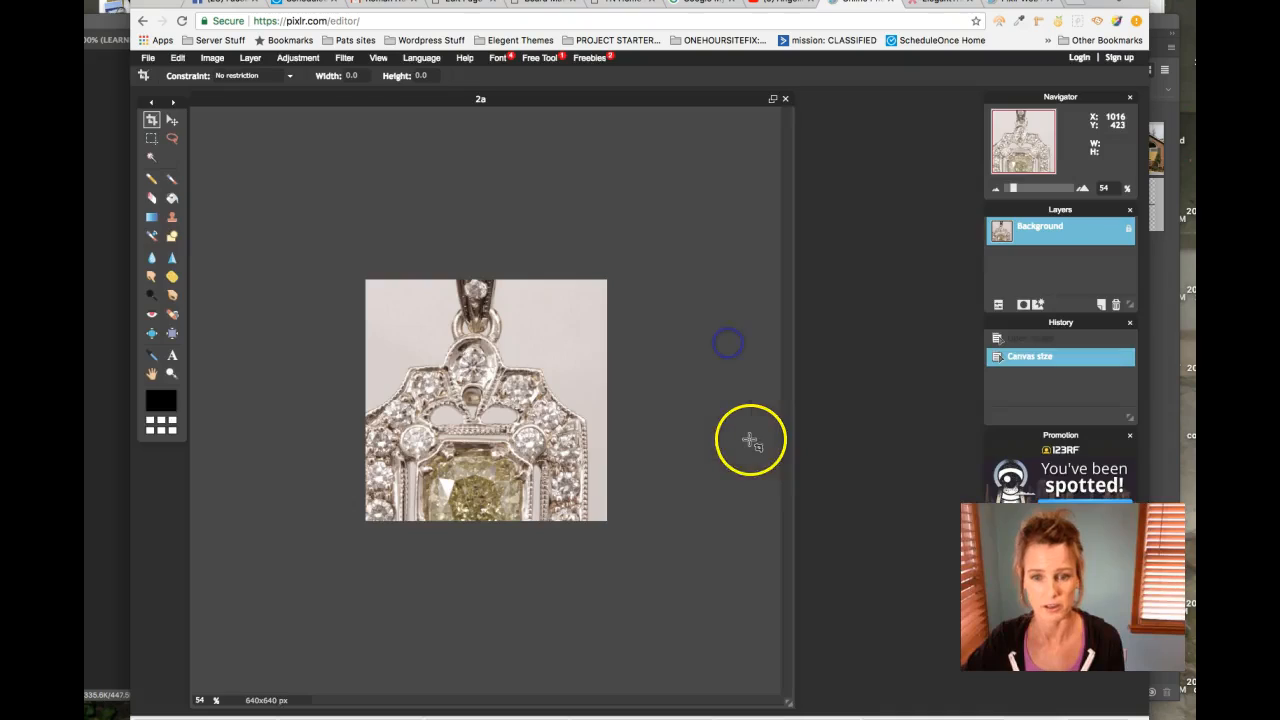
Undo the canvas size change on the pendant photo
click(506, 410)
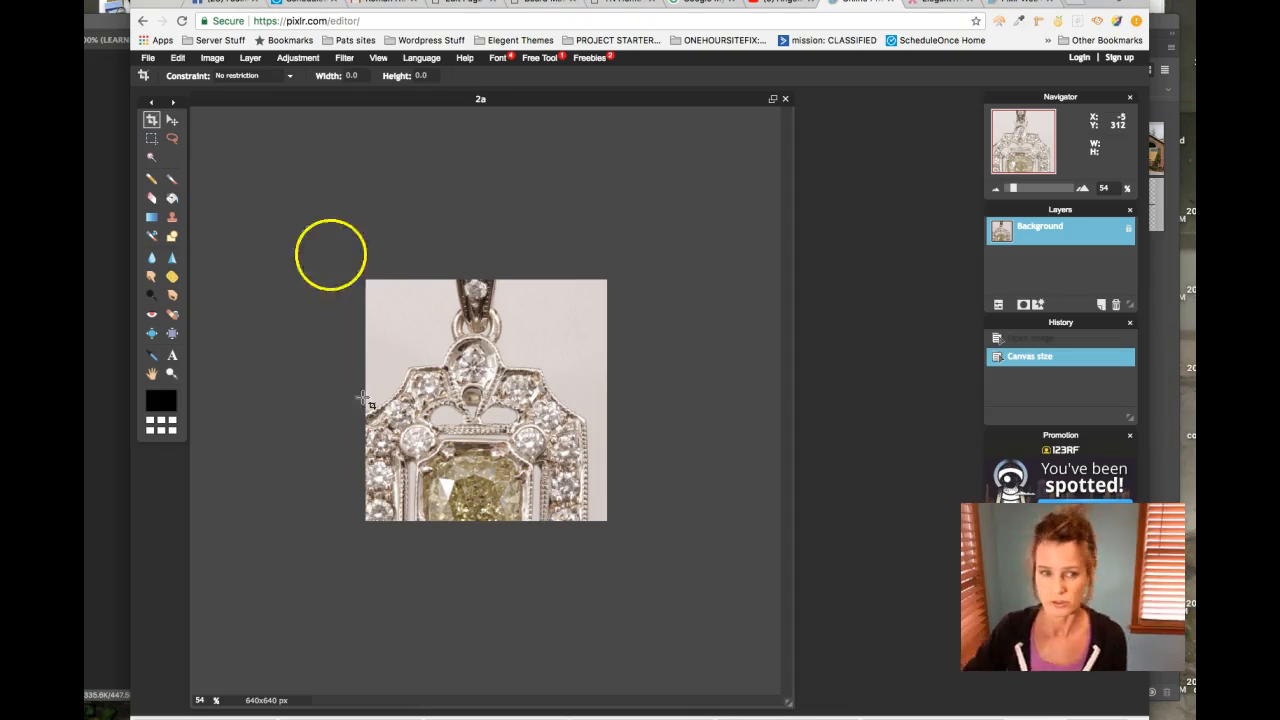
click(178, 60)
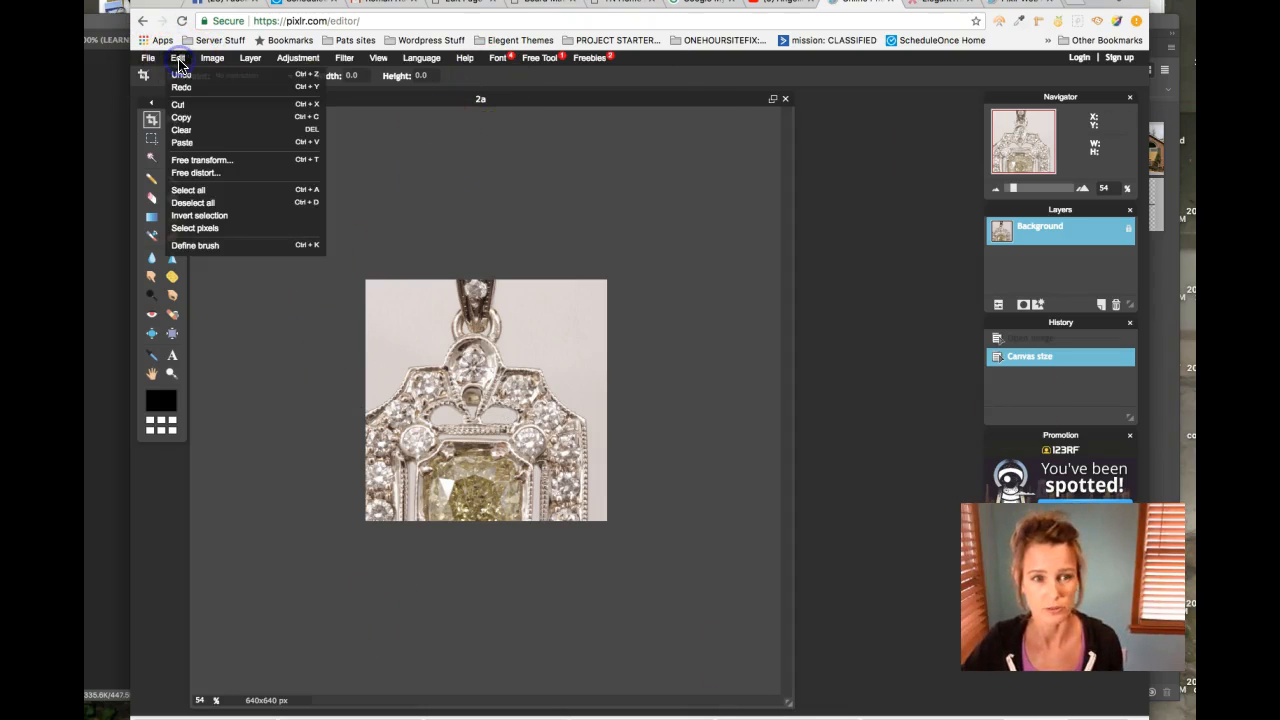
click(182, 75)
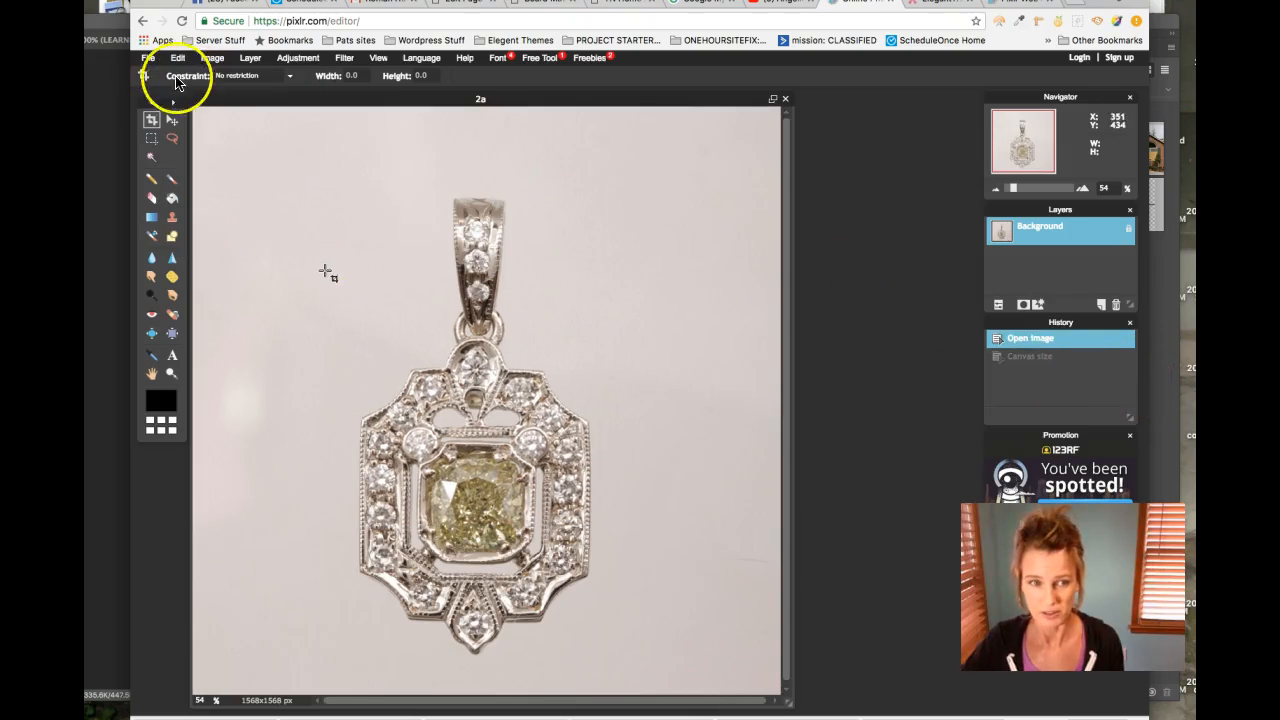
Resize the whole pendant image to 760 × 760 pixels with proportions constrained
click(212, 58)
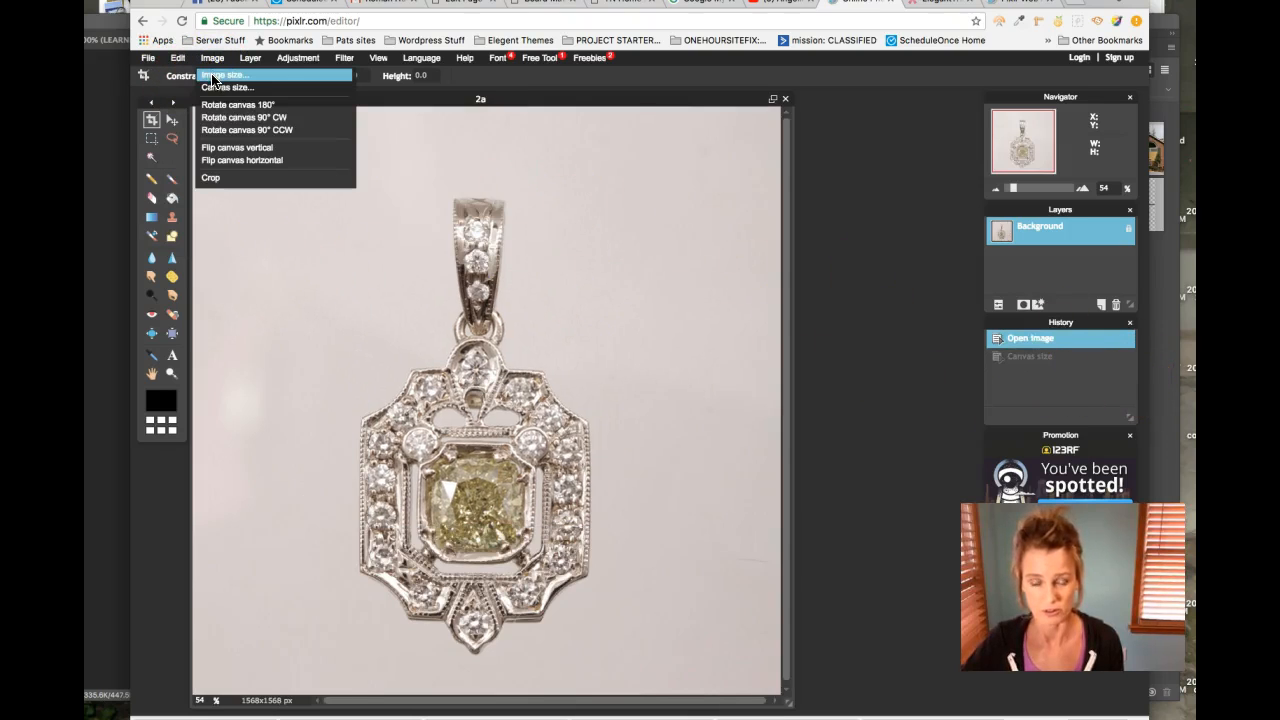
click(213, 78)
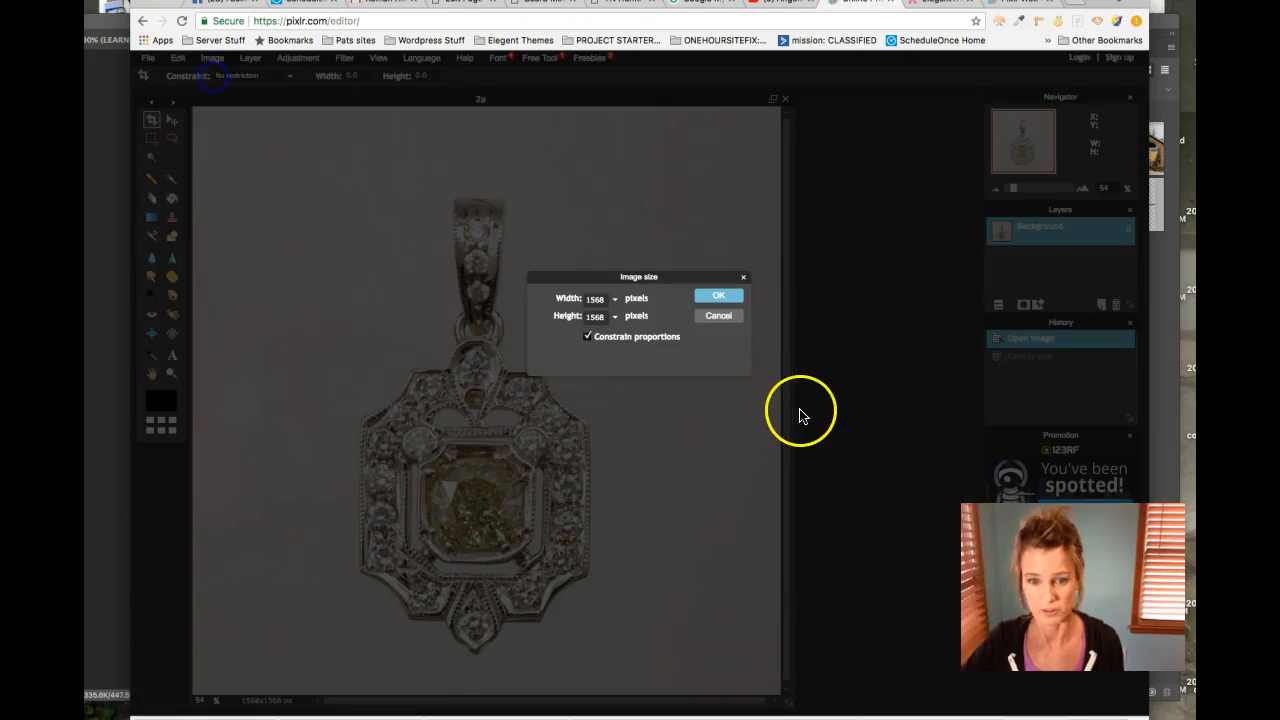
double_click(598, 299)
text(840)
click(571, 318)
drag(571, 318, 563, 323)
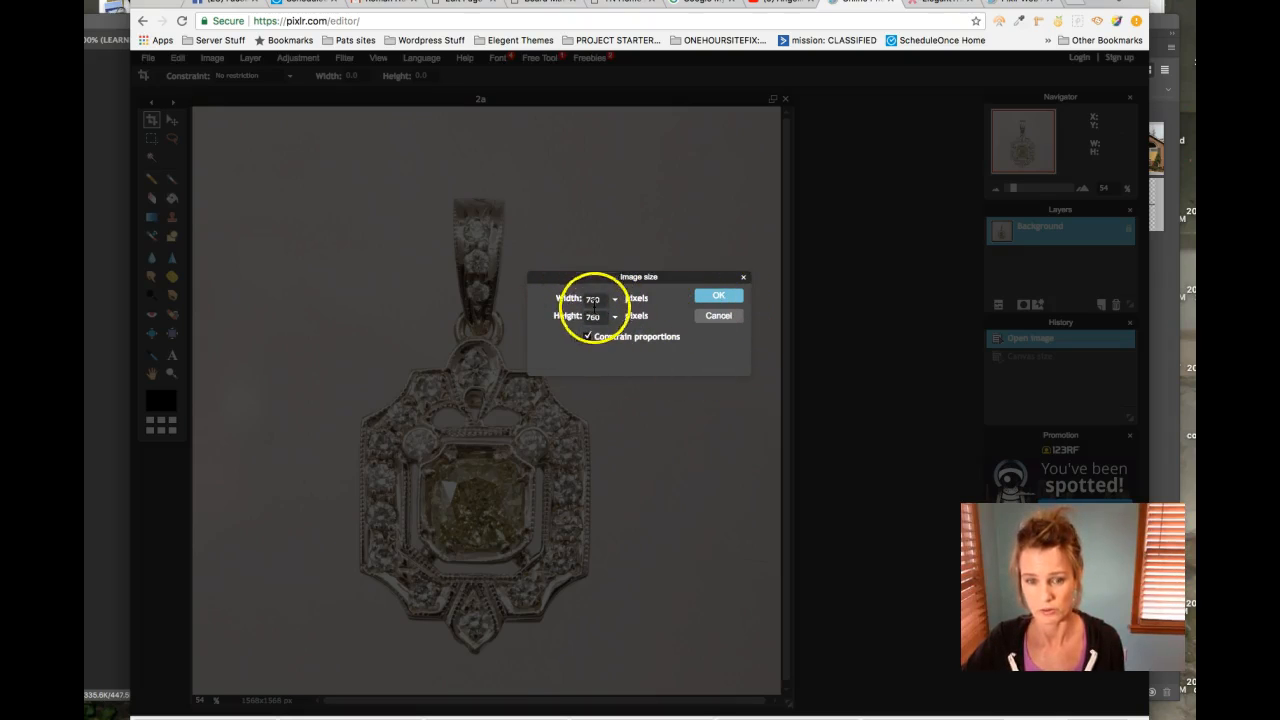
click(726, 296)
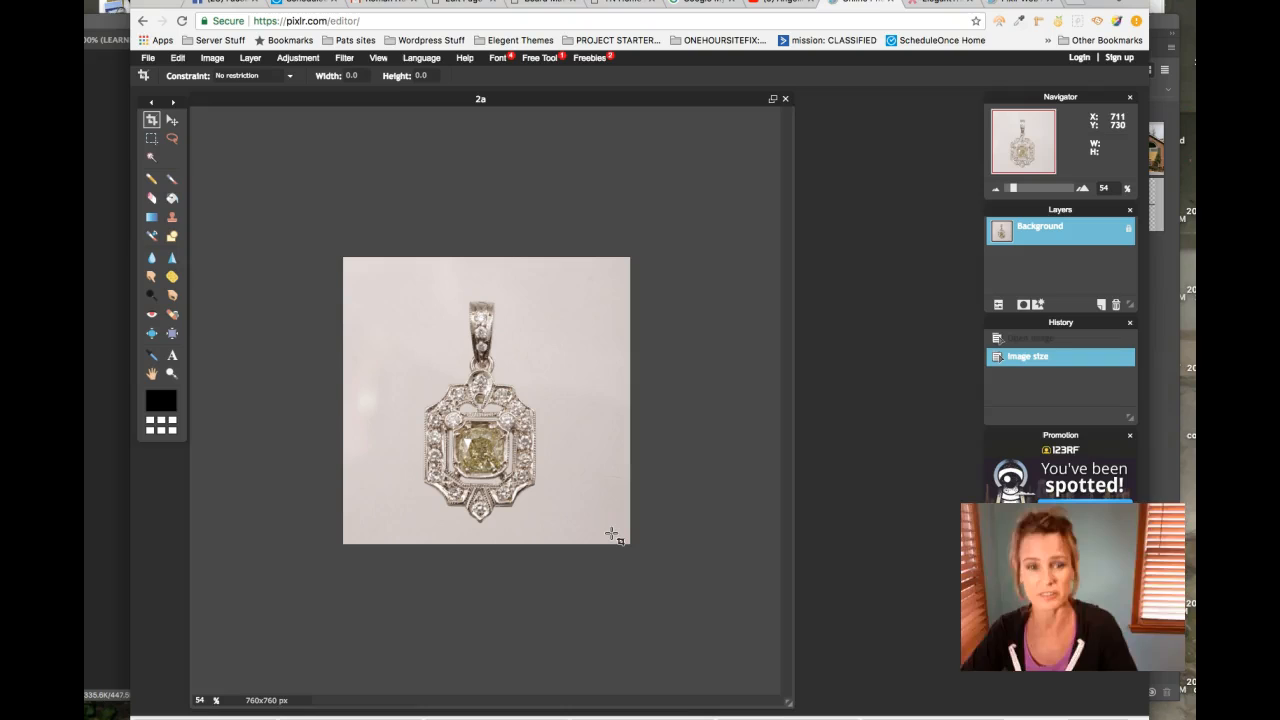
Start saving the resized pendant image to the computer and set its JPEG quality to 98
click(177, 58)
click(148, 58)
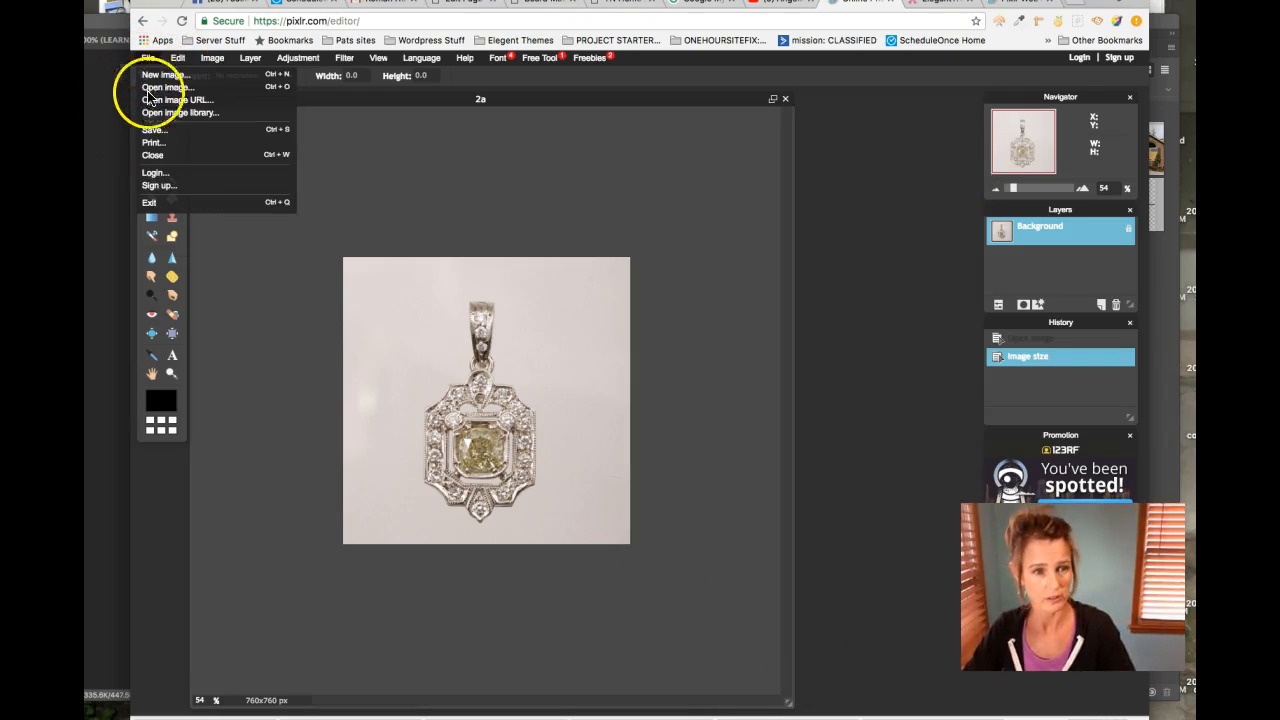
click(155, 131)
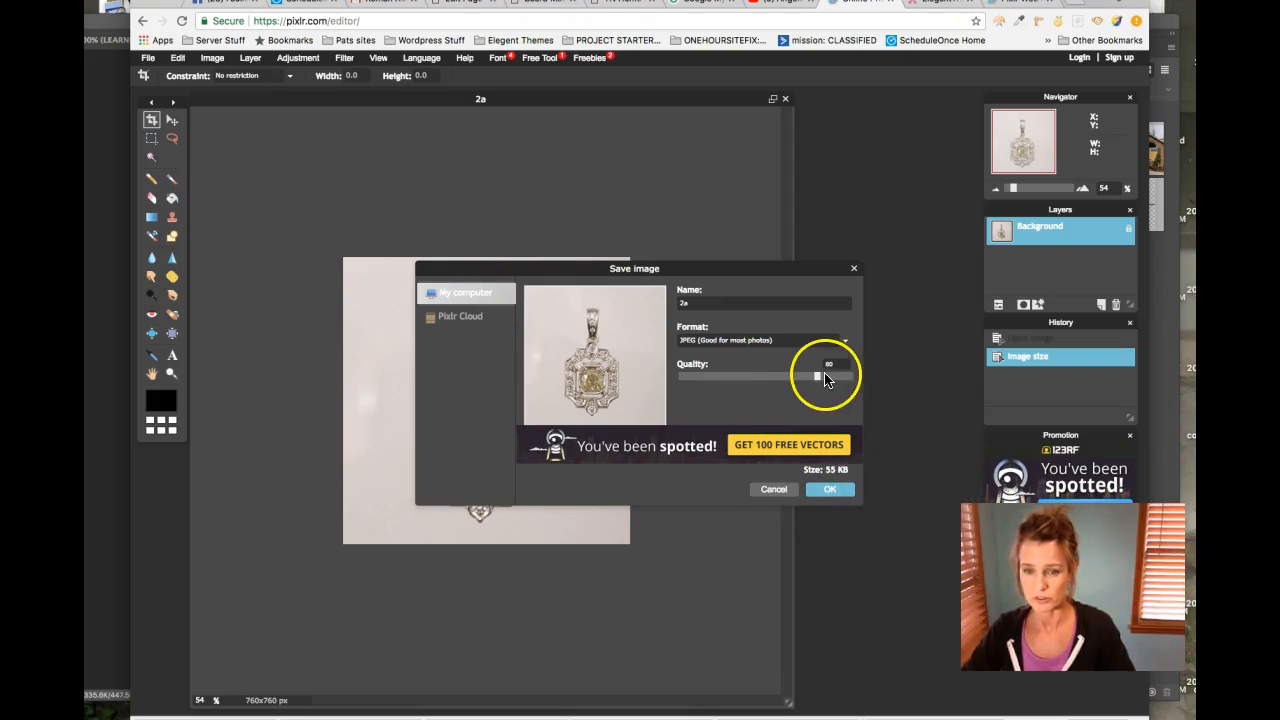
mouse_move(816, 376)
mouse_down()
mouse_move(700, 398)
mouse_move(850, 375)
mouse_move(817, 382)
mouse_up()
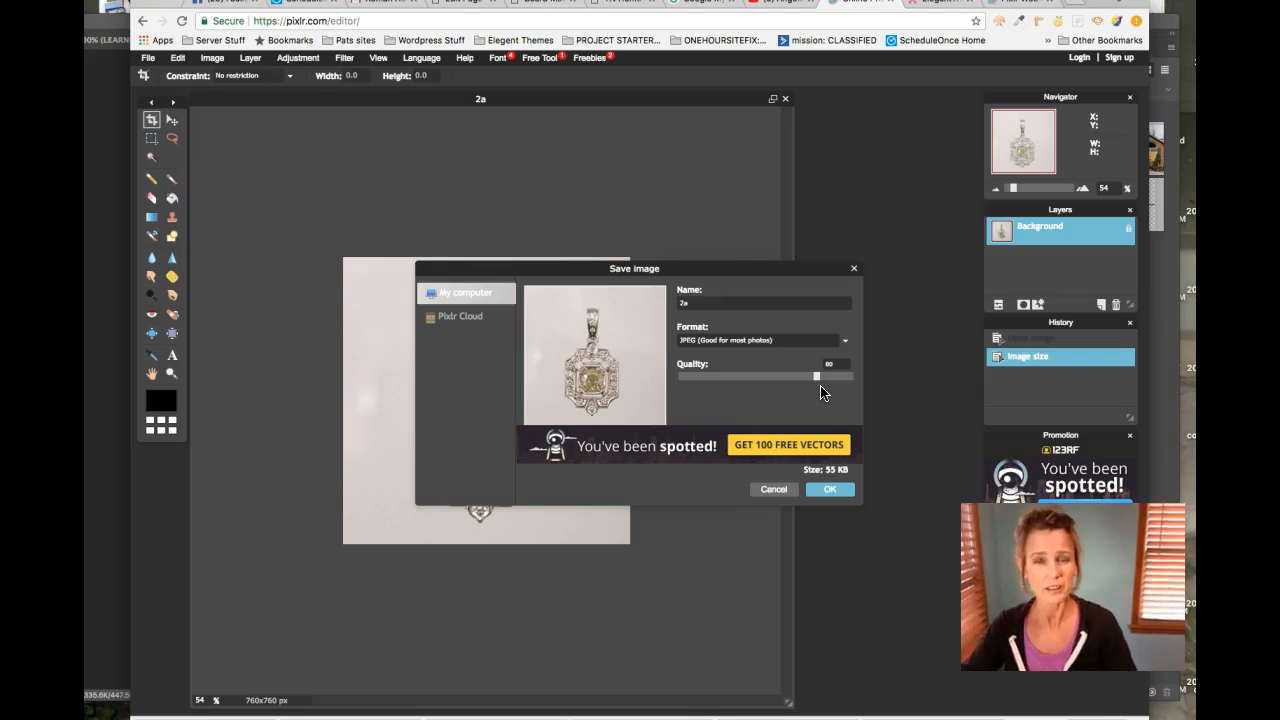
drag(817, 376, 849, 388)
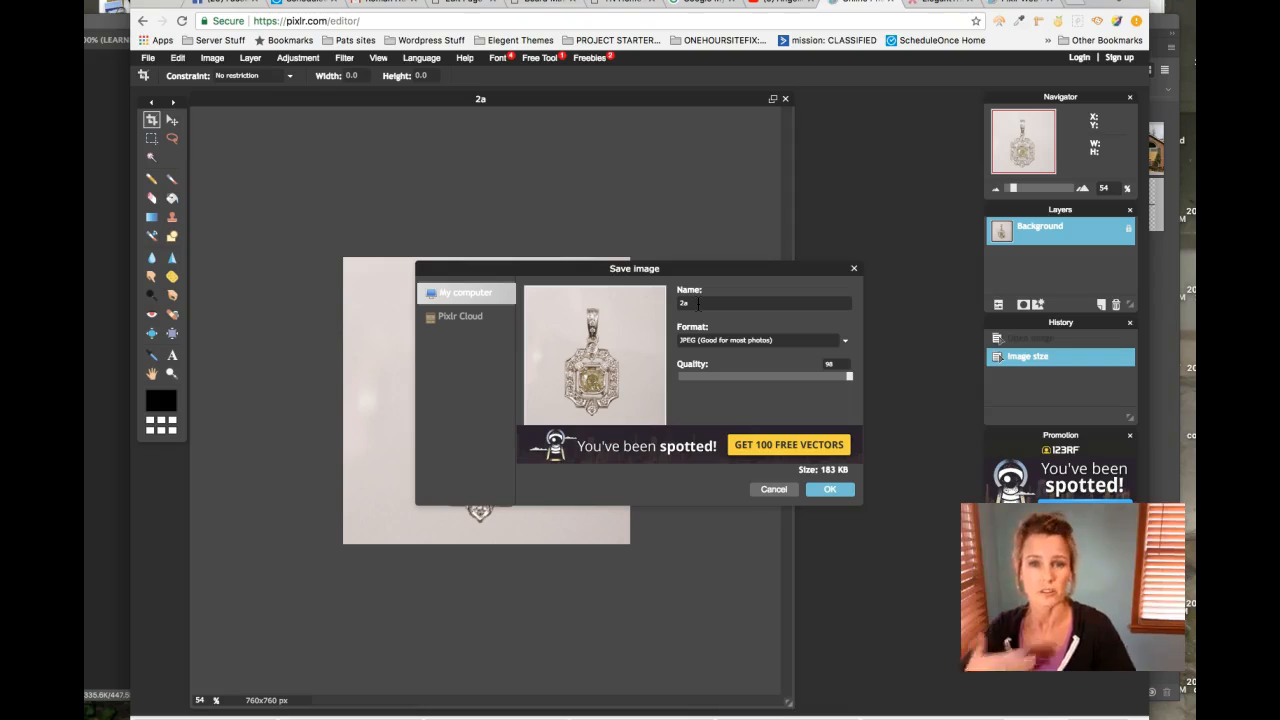
Name the image 2aa and save it as a JPEG on the Desktop
click(698, 303)
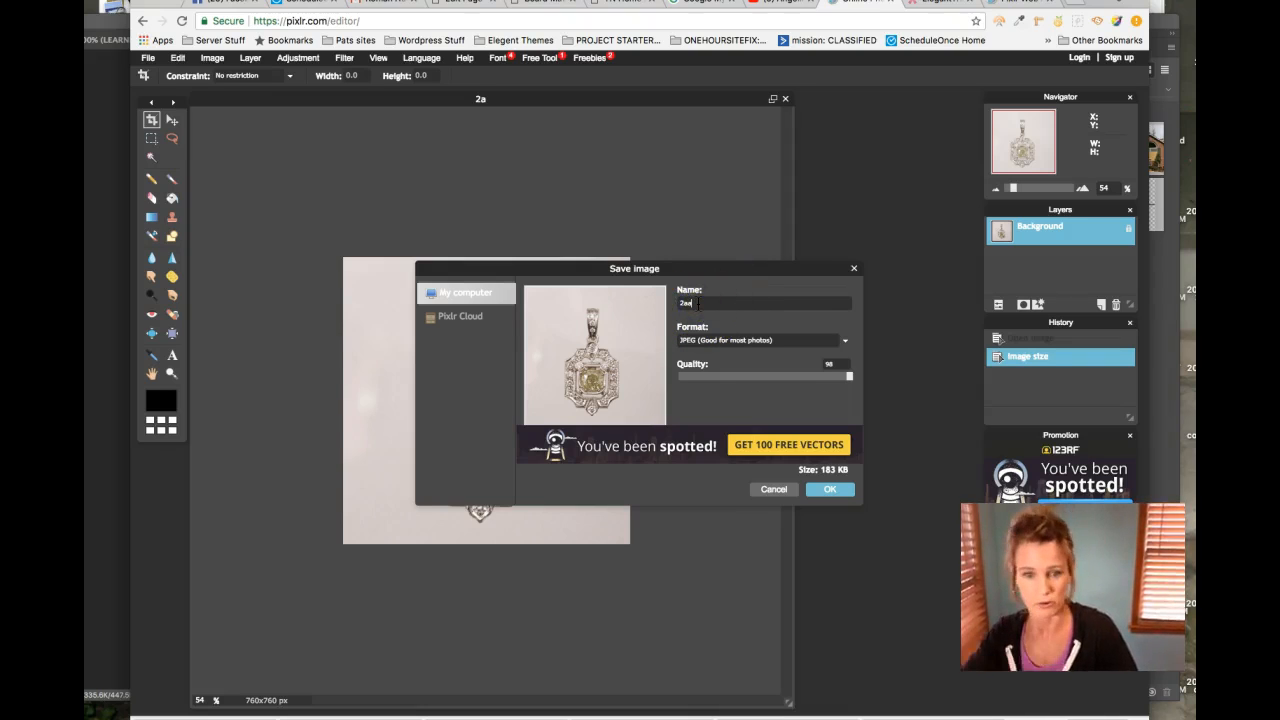
click(832, 491)
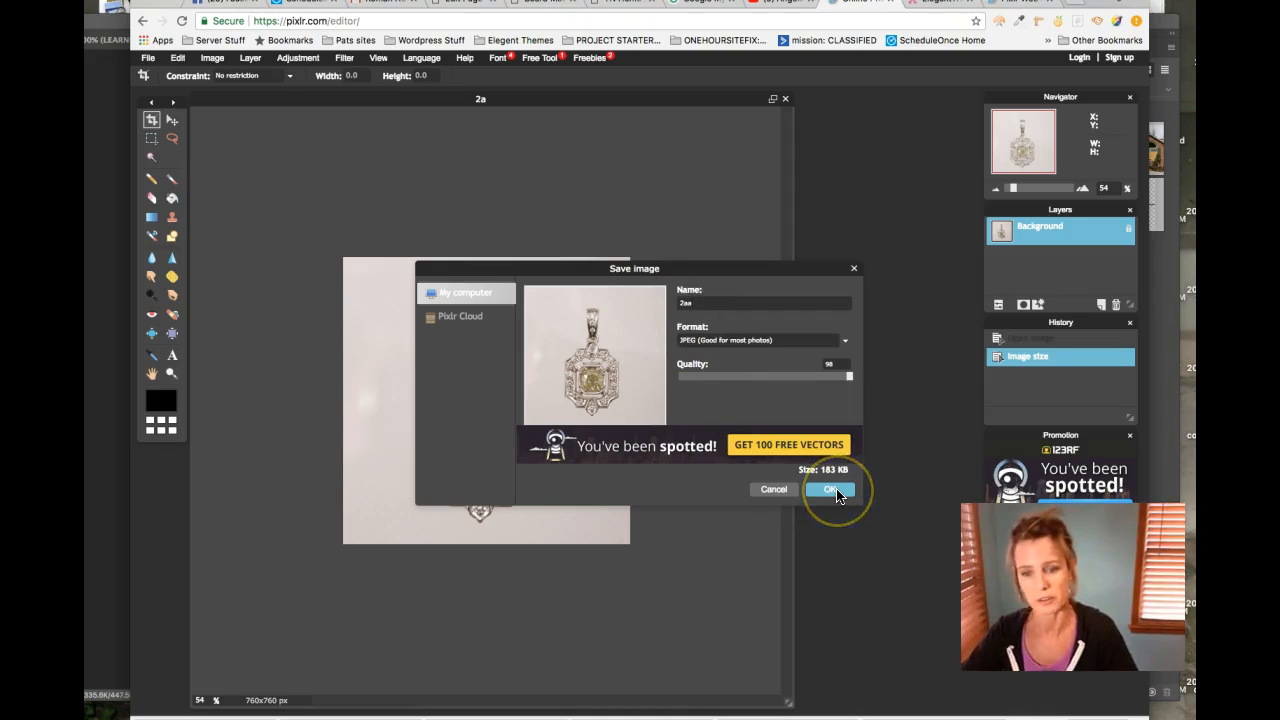
click(817, 628)
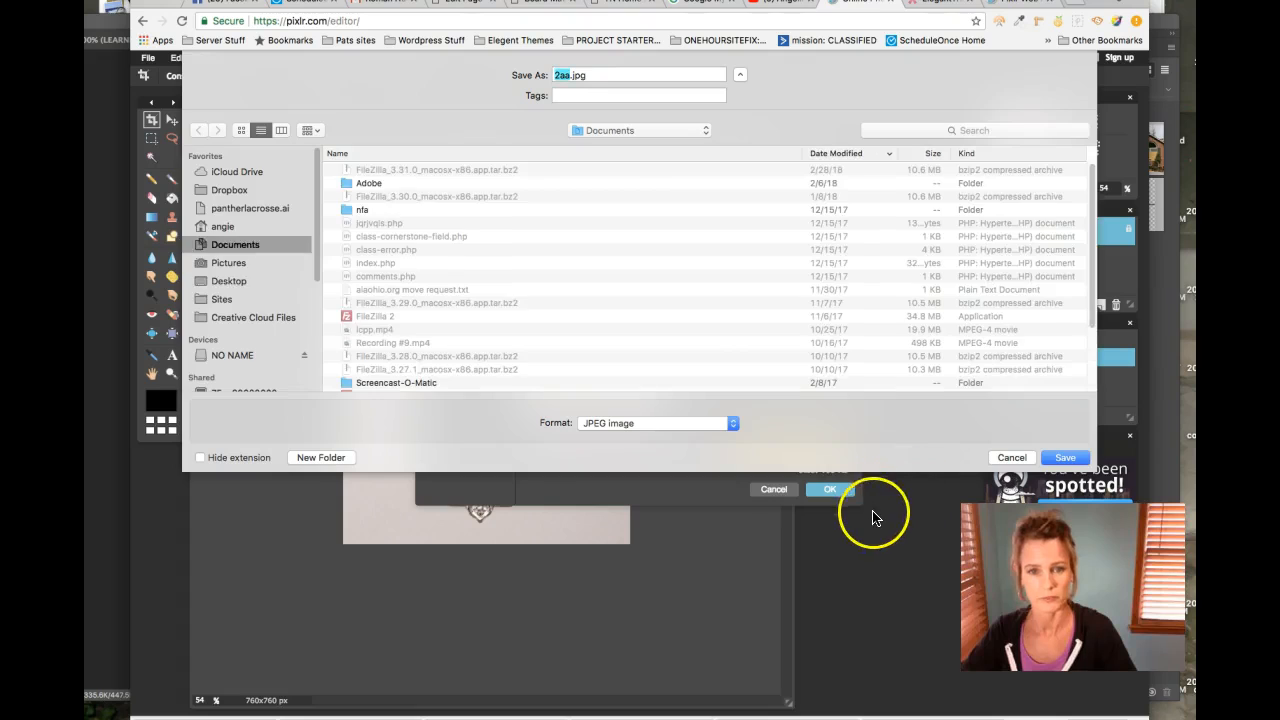
click(1063, 457)
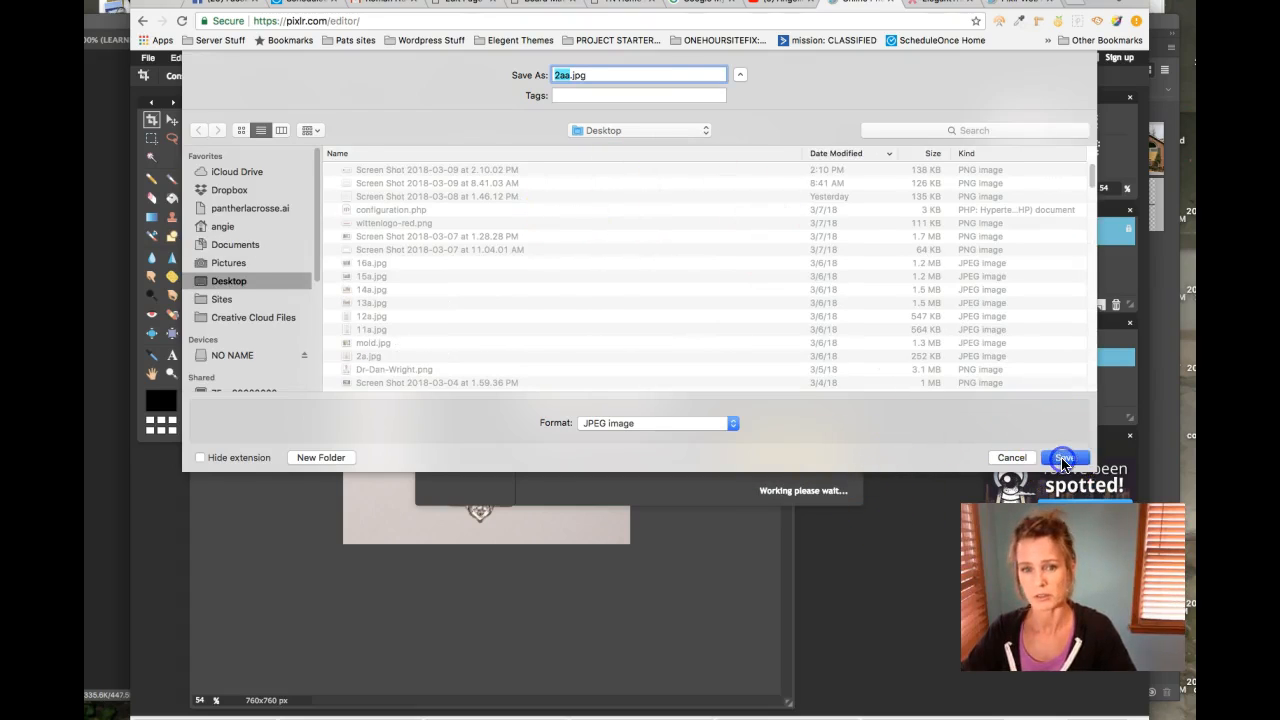
click(845, 545)
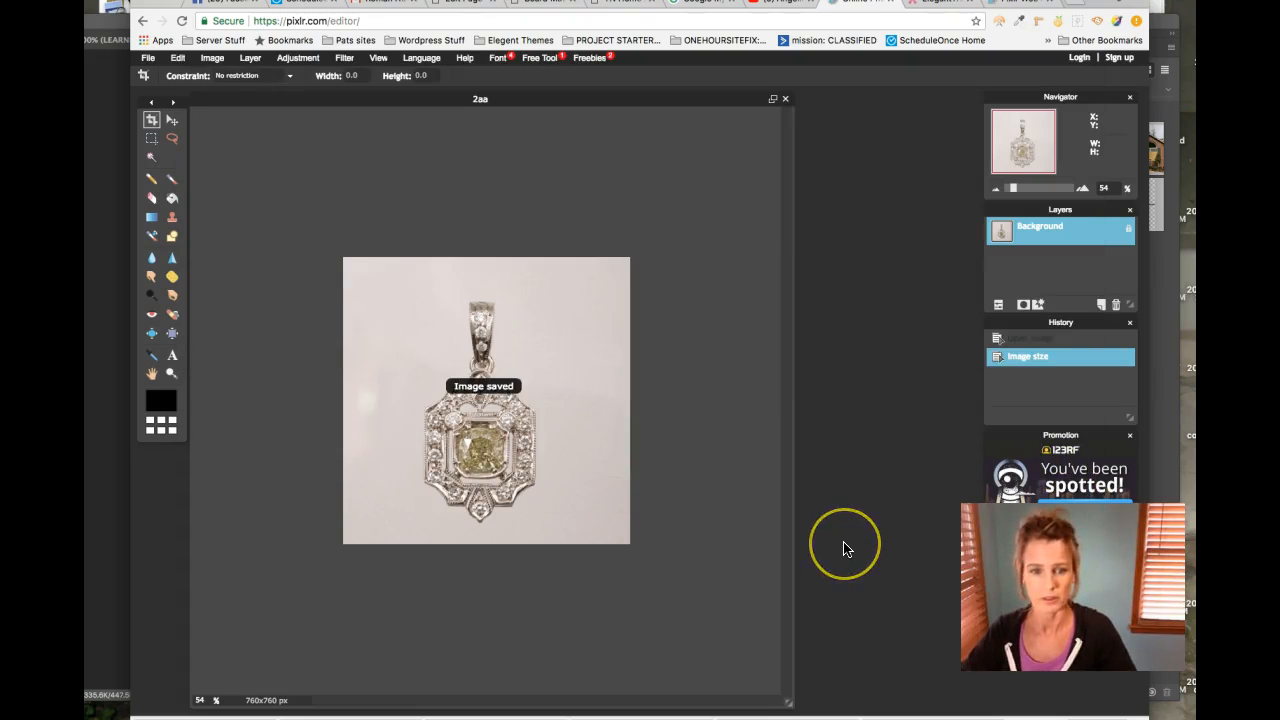